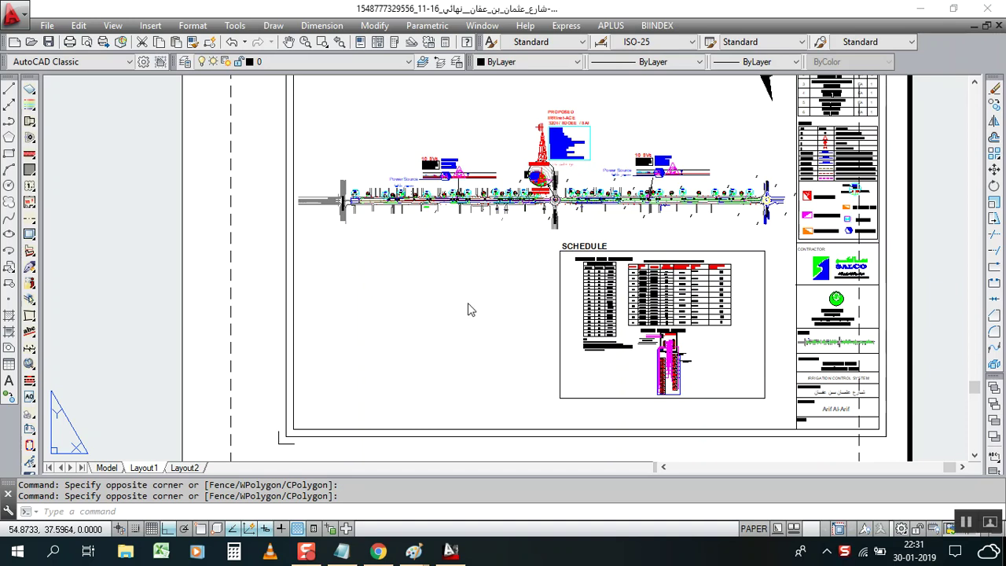
Draw a trial rectangular viewport with MV, then erase it
{"action": "left_click", "coordinate": [483, 291]}
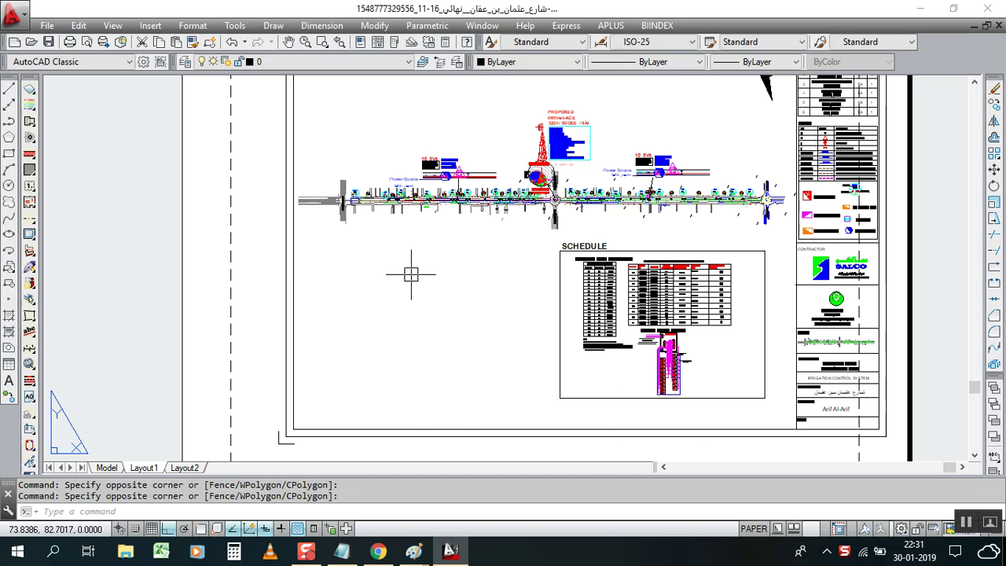
{"action": "type", "text": "MV"}
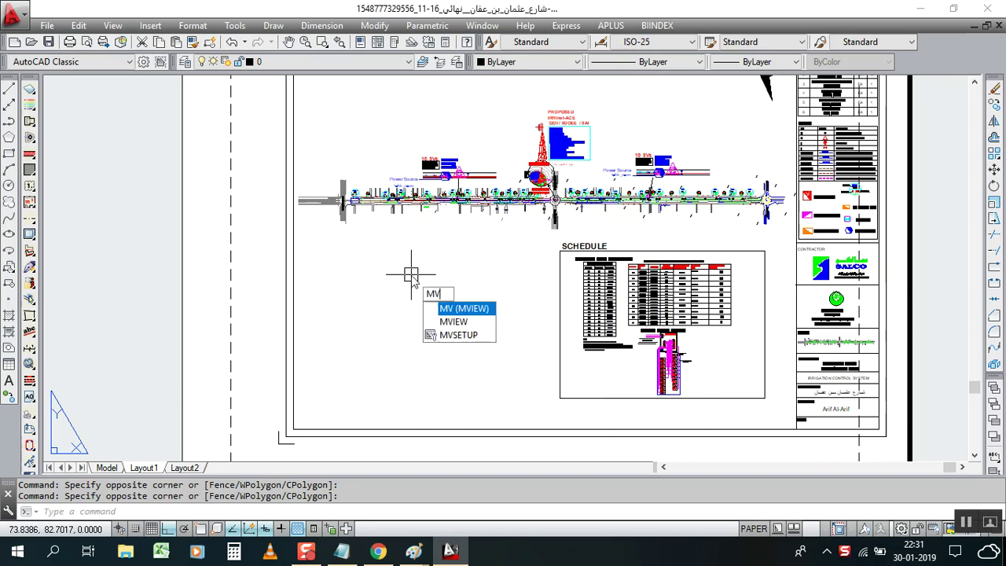
{"action": "key", "text": "Return"}
{"action": "left_click", "coordinate": [312, 254]}
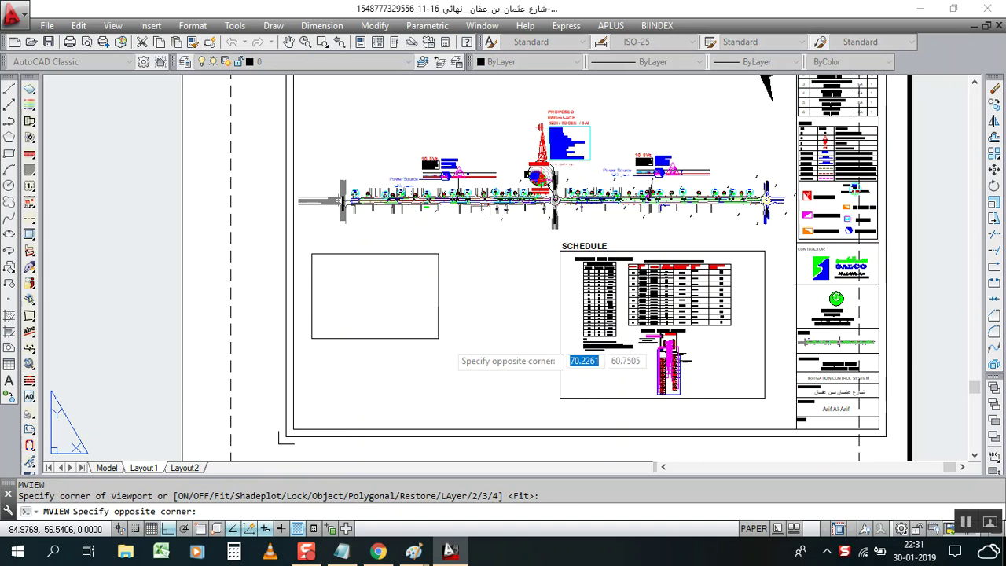
{"action": "left_click", "coordinate": [485, 376]}
{"action": "left_click", "coordinate": [488, 306]}
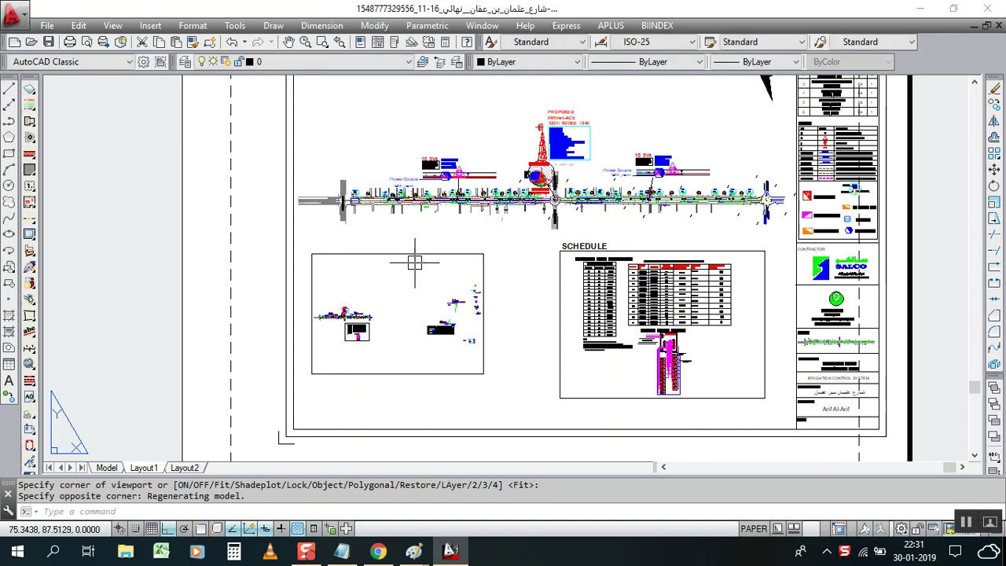
{"action": "left_click", "coordinate": [412, 257]}
{"action": "type", "text": "e"}
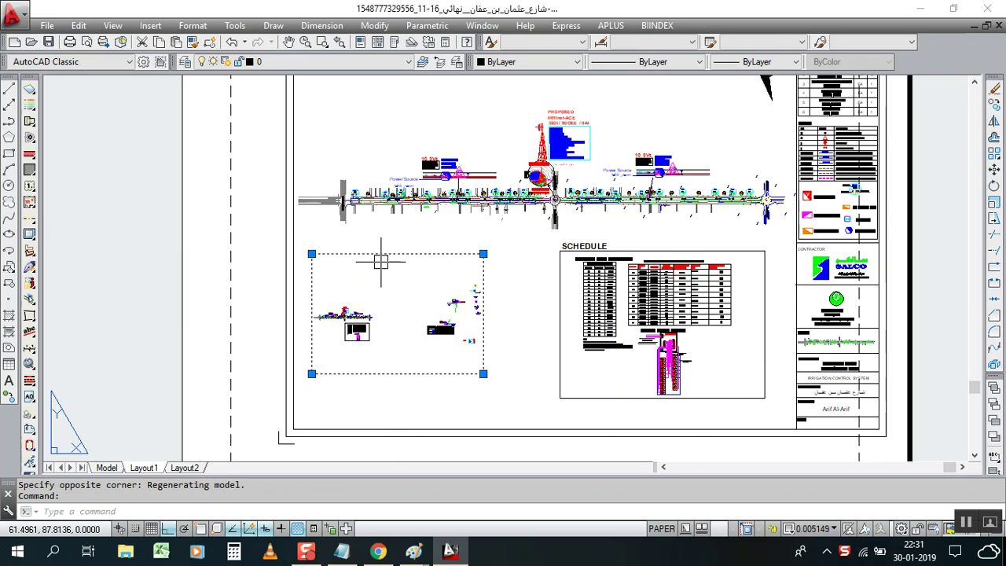
{"action": "key", "text": "Return"}
{"action": "scroll", "coordinate": [398, 254], "scroll_direction": "down", "scroll_amount": 2}
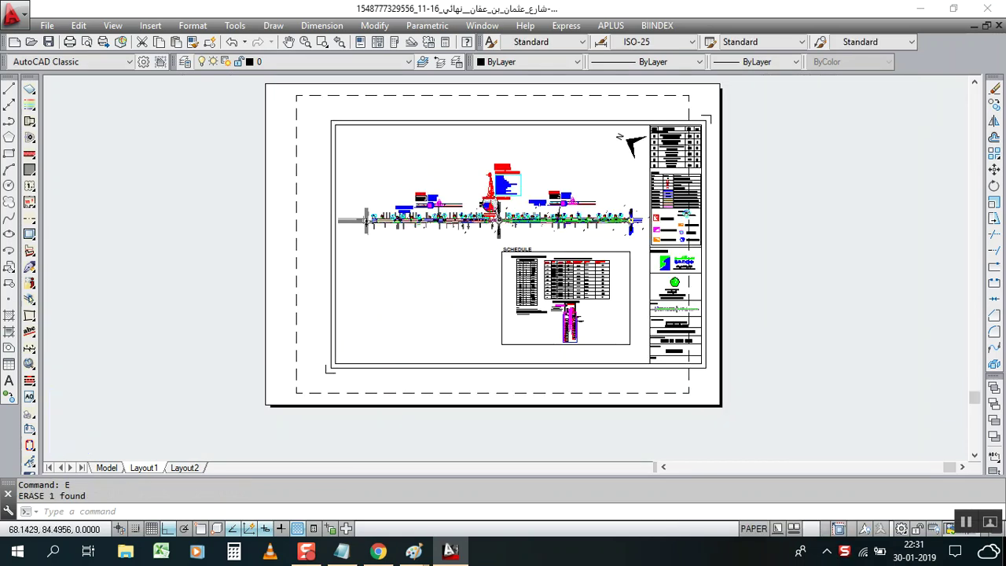
{"action": "scroll", "coordinate": [400, 265], "scroll_direction": "up", "scroll_amount": 2}
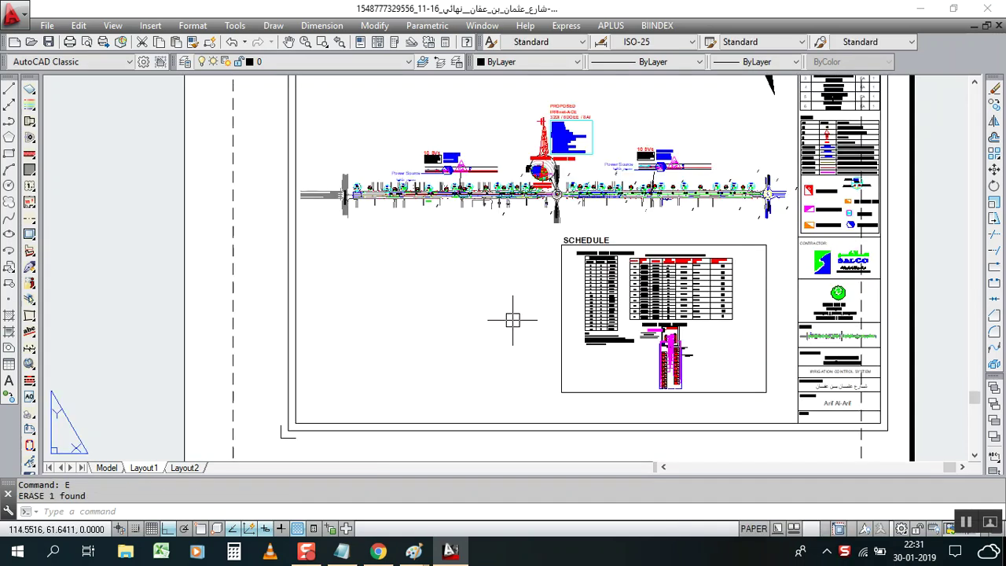
Compare the standard arrangements in New Viewports, from Two: Vertical through Four: Equal
{"action": "left_click", "coordinate": [112, 26]}
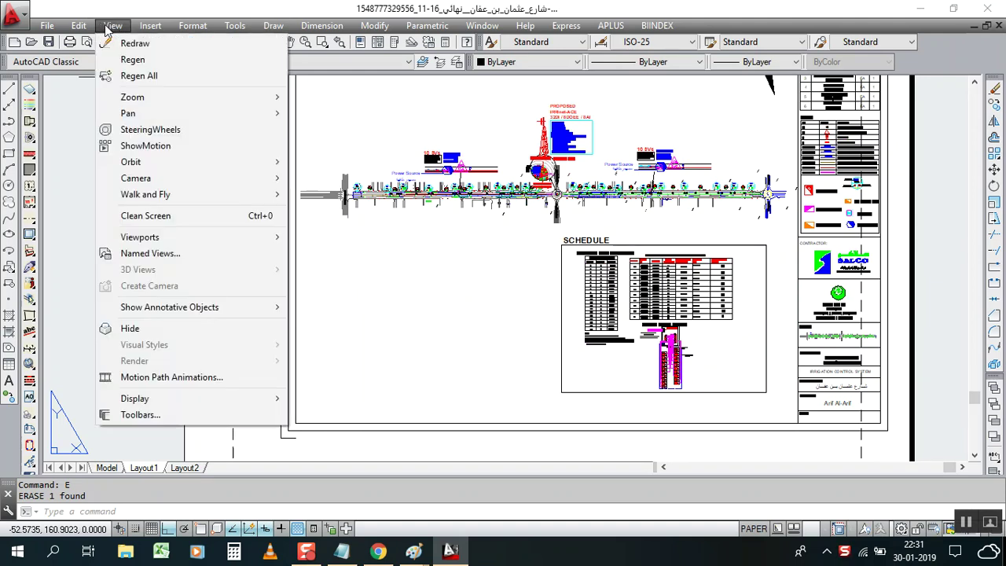
{"action": "mouse_move", "coordinate": [191, 238]}
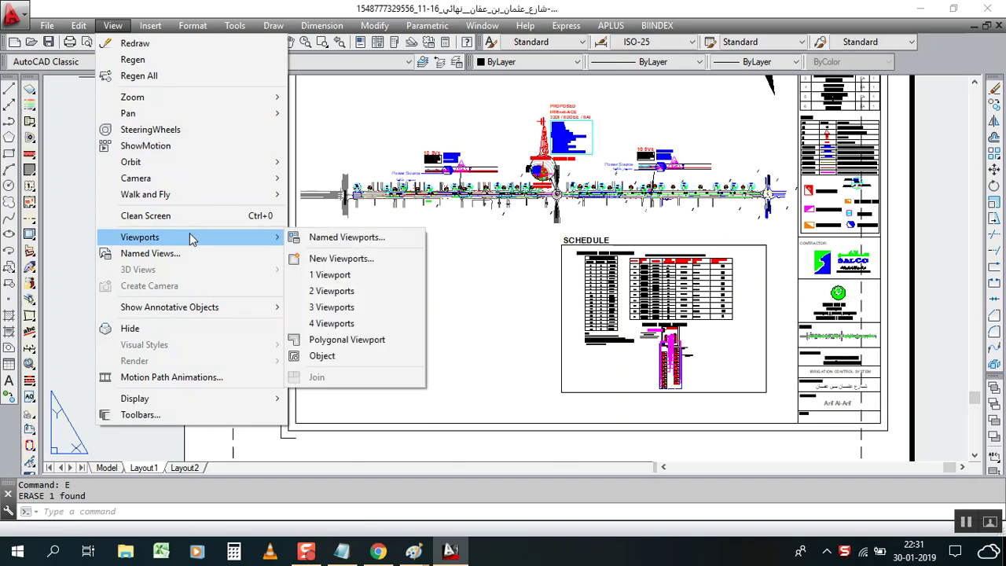
{"action": "left_click", "coordinate": [339, 259]}
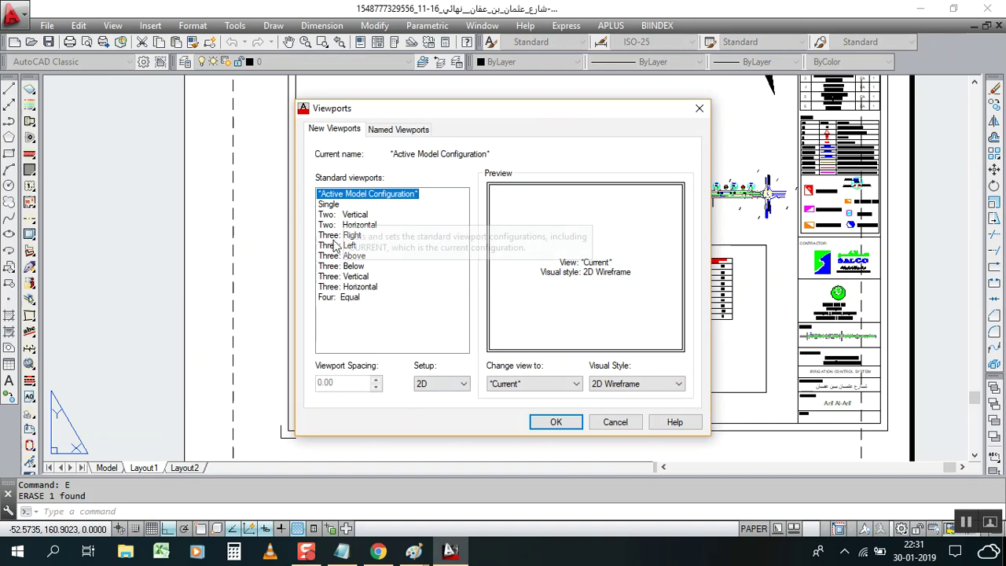
{"action": "left_click", "coordinate": [350, 215]}
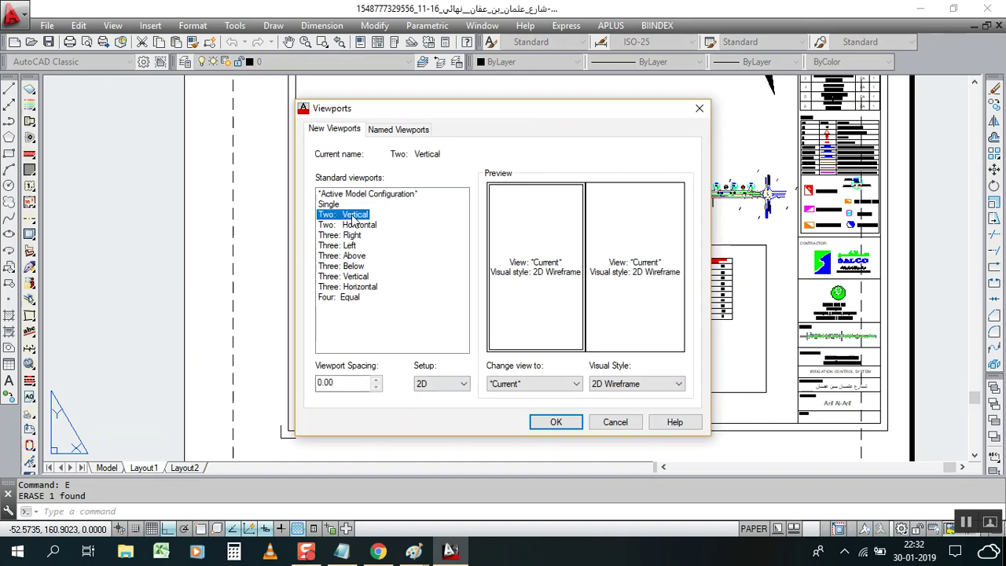
{"action": "left_click", "coordinate": [392, 225]}
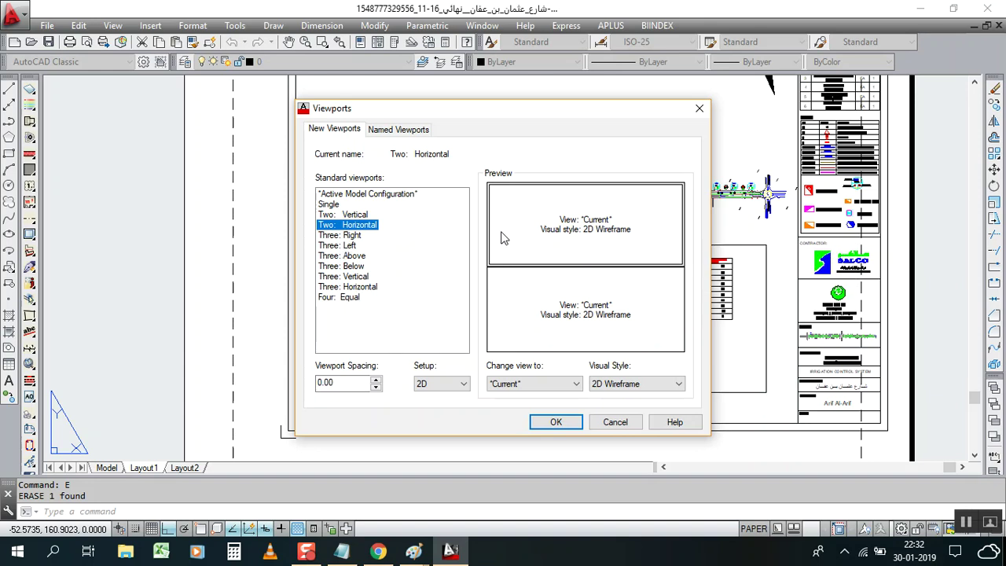
{"action": "left_click", "coordinate": [353, 236]}
{"action": "left_click", "coordinate": [357, 250]}
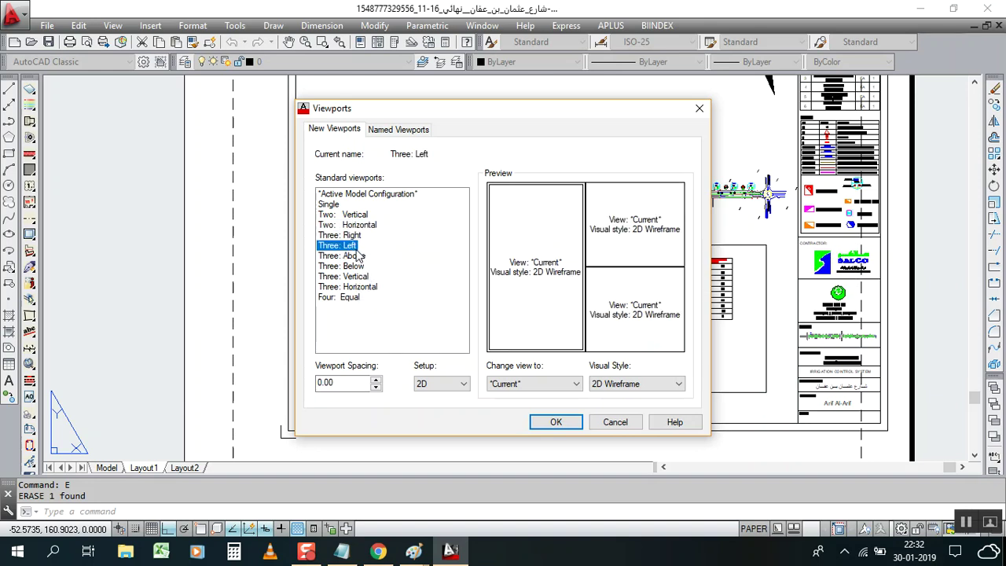
{"action": "left_click", "coordinate": [360, 256]}
{"action": "left_click", "coordinate": [358, 266]}
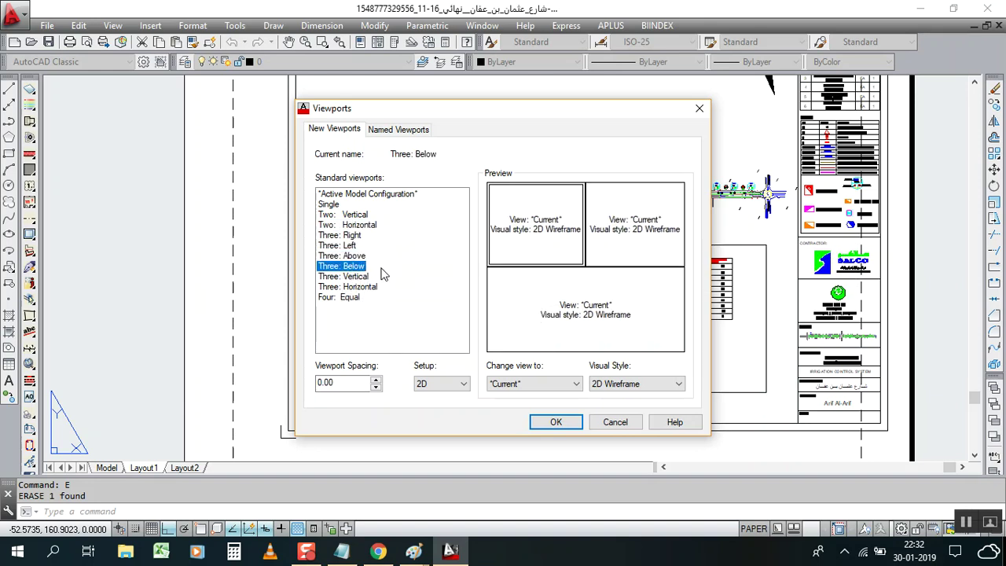
{"action": "left_click", "coordinate": [364, 276]}
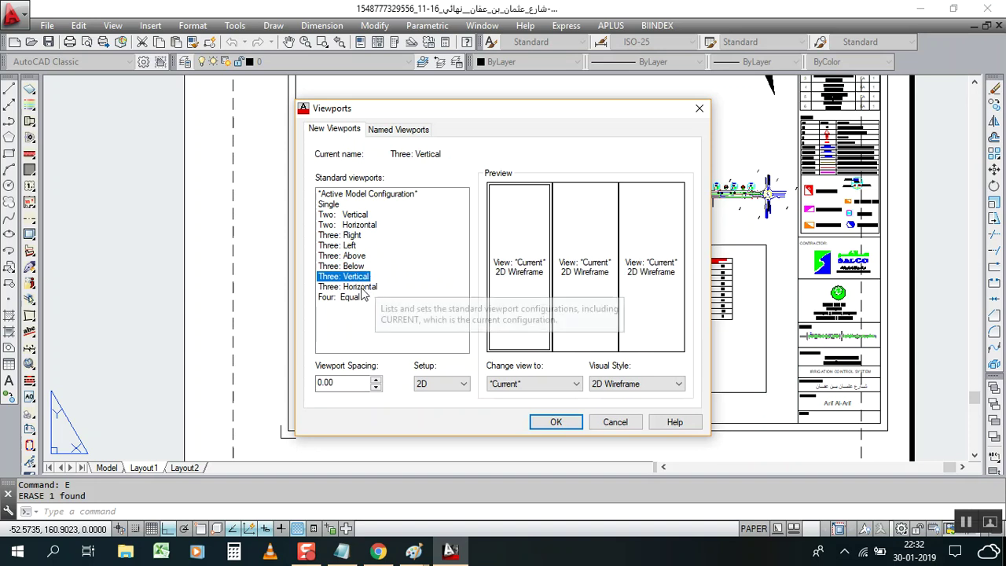
{"action": "left_click", "coordinate": [366, 287]}
{"action": "left_click", "coordinate": [350, 297]}
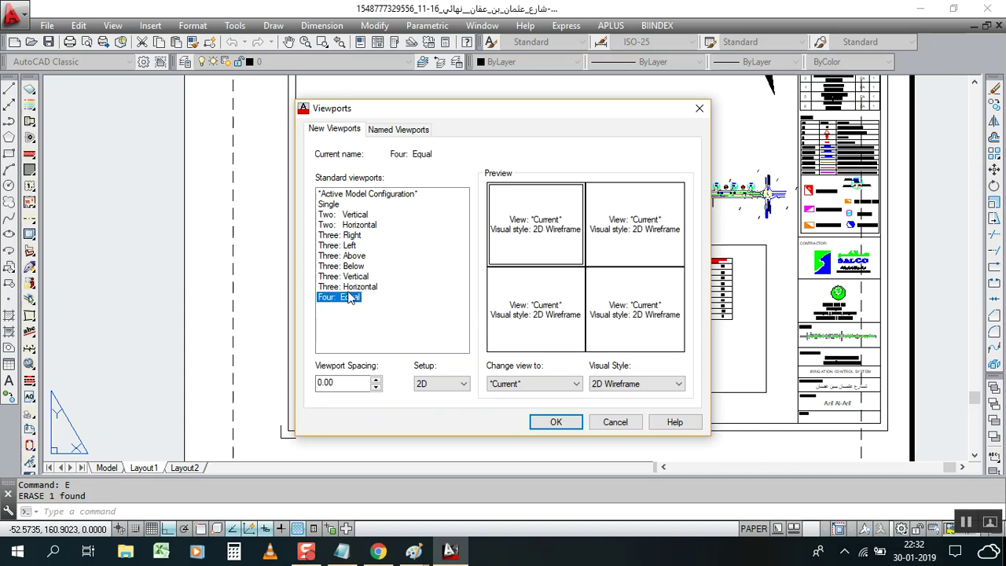
Settle on the Two: Vertical arrangement and confirm it
{"action": "left_click", "coordinate": [350, 215]}
{"action": "left_click", "coordinate": [333, 205]}
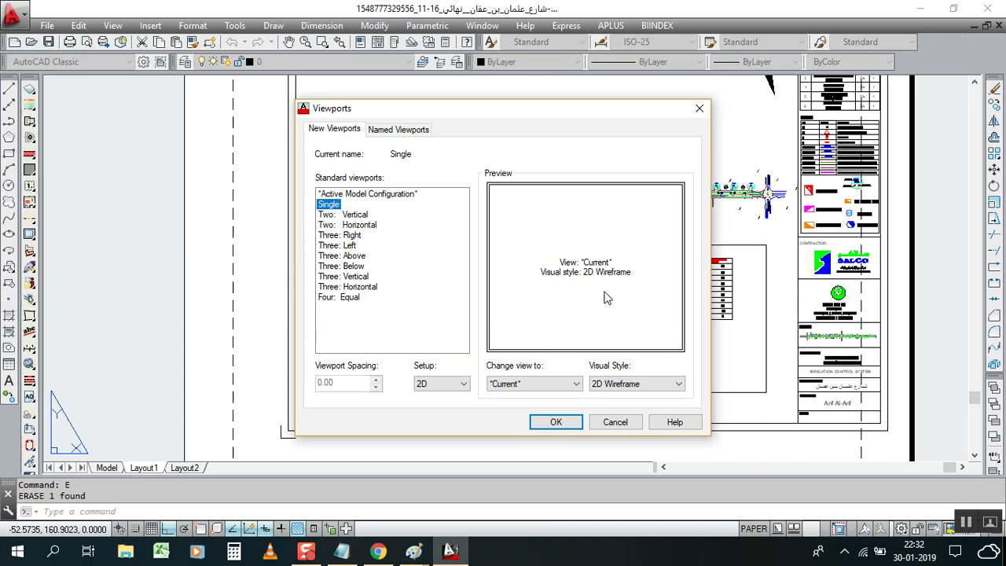
{"action": "left_click", "coordinate": [394, 195]}
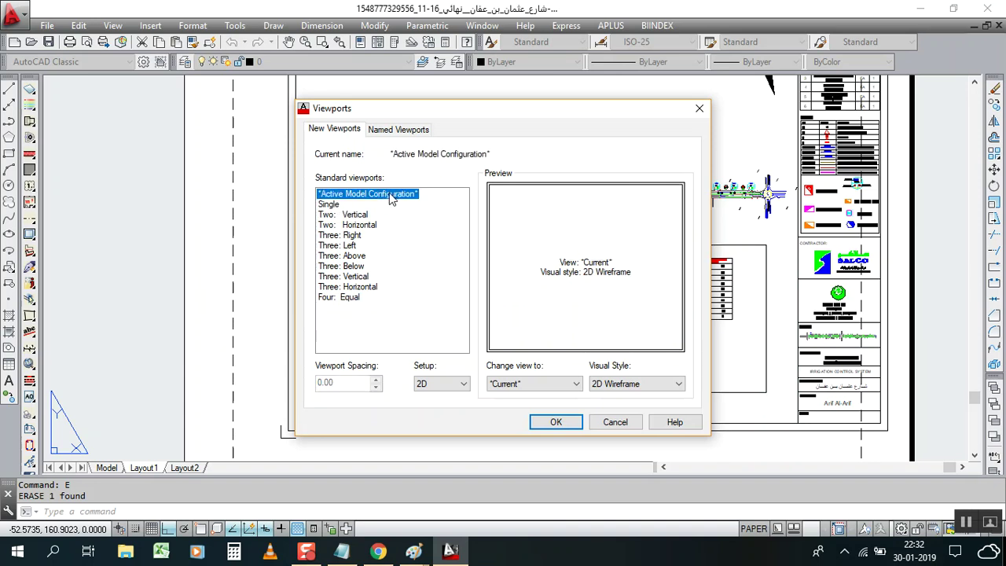
{"action": "left_click", "coordinate": [351, 215]}
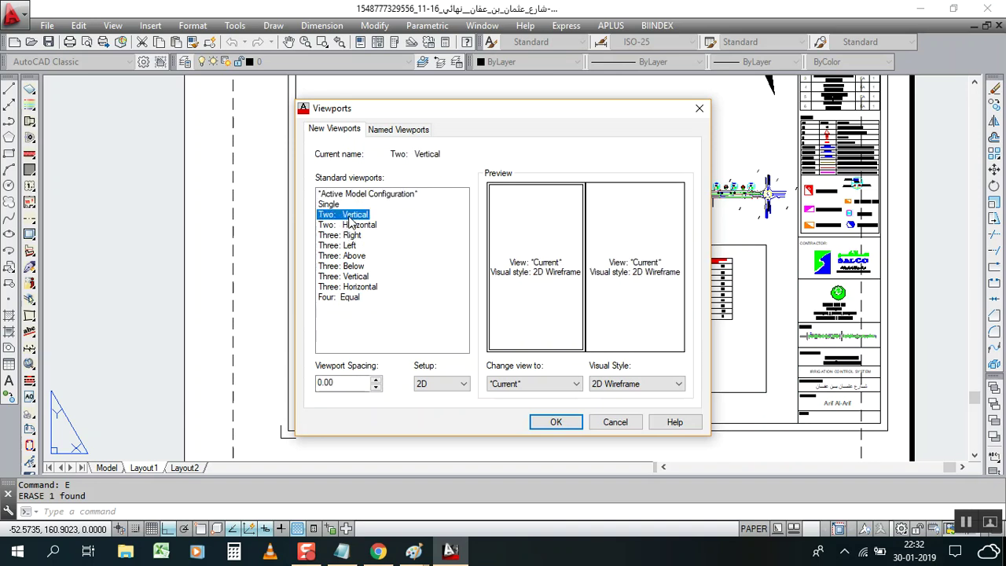
{"action": "left_click", "coordinate": [552, 422]}
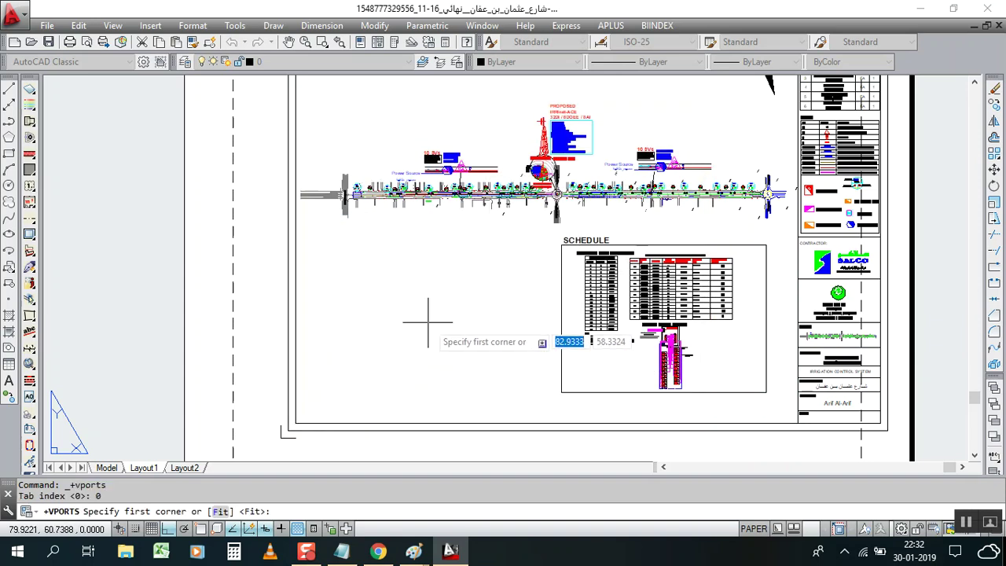
Place the Two: Vertical viewport pair right of the sheet, accepting the regen alert
{"action": "scroll", "coordinate": [425, 338], "scroll_direction": "down", "scroll_amount": 4}
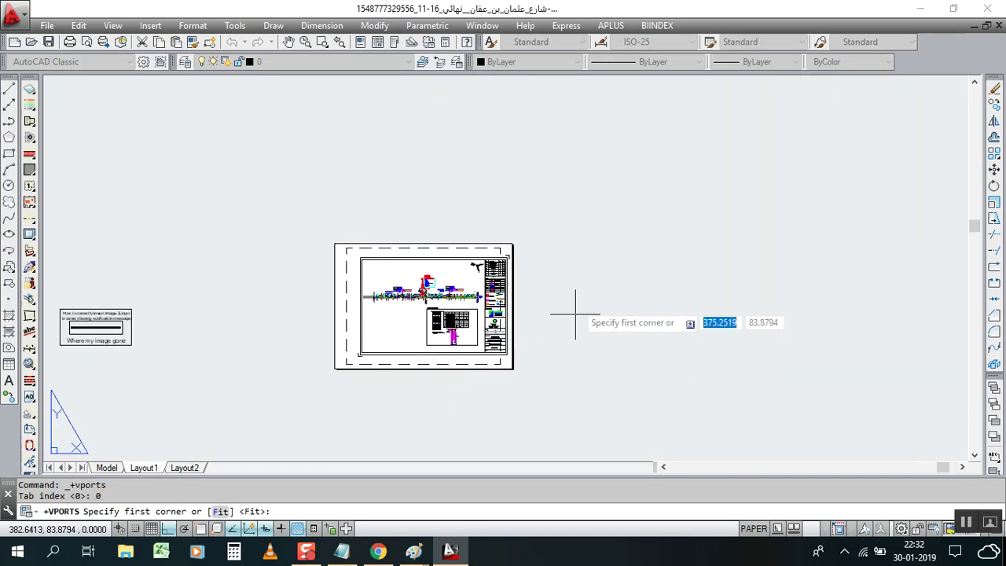
{"action": "left_click", "coordinate": [575, 266]}
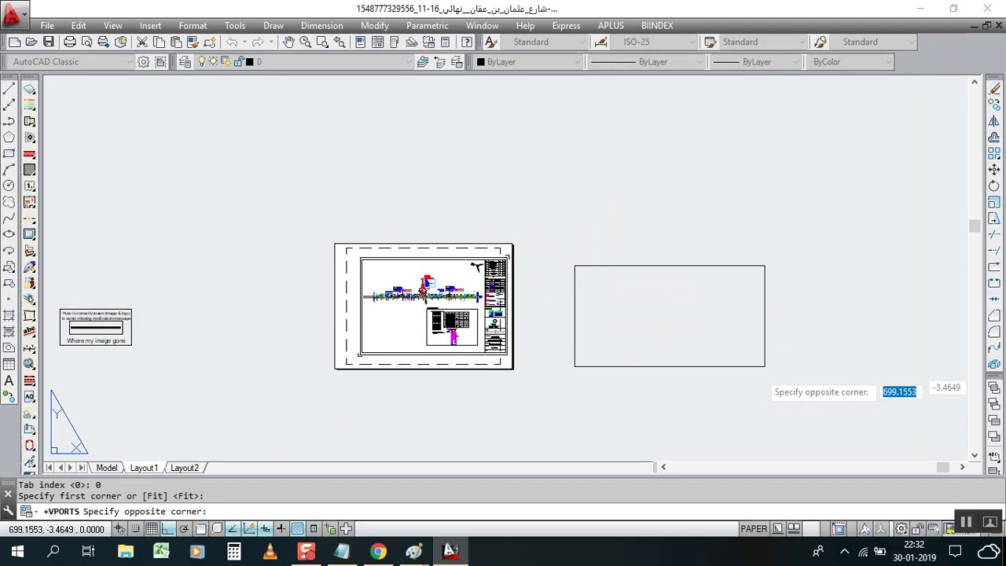
{"action": "left_click", "coordinate": [667, 375]}
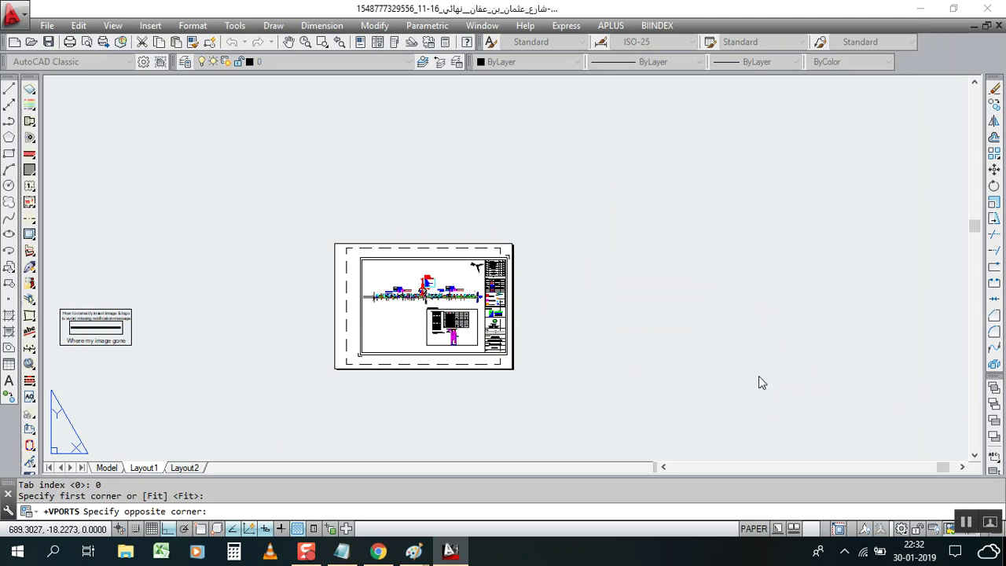
{"action": "left_click", "coordinate": [479, 306]}
{"action": "left_click", "coordinate": [605, 347]}
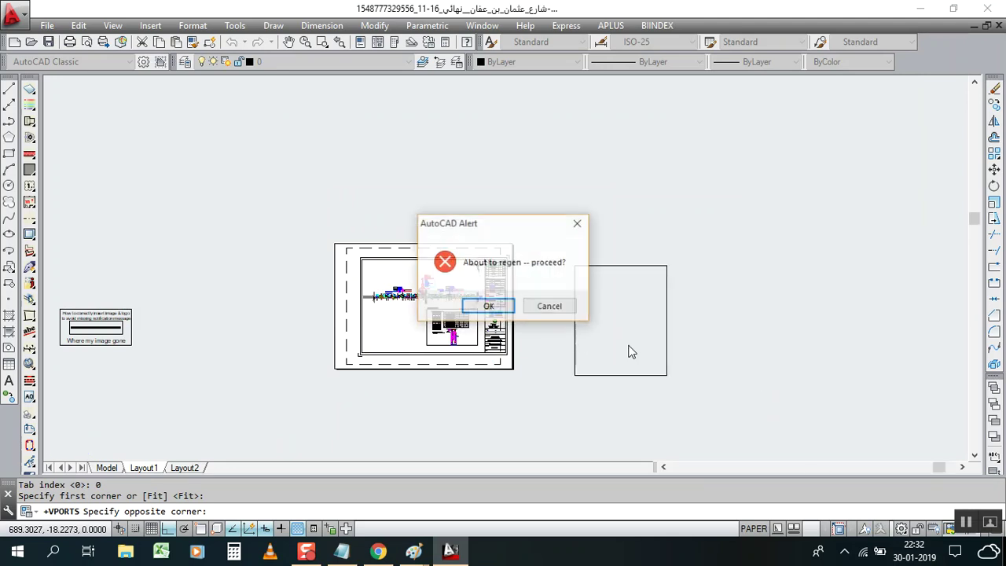
{"action": "left_click", "coordinate": [494, 306]}
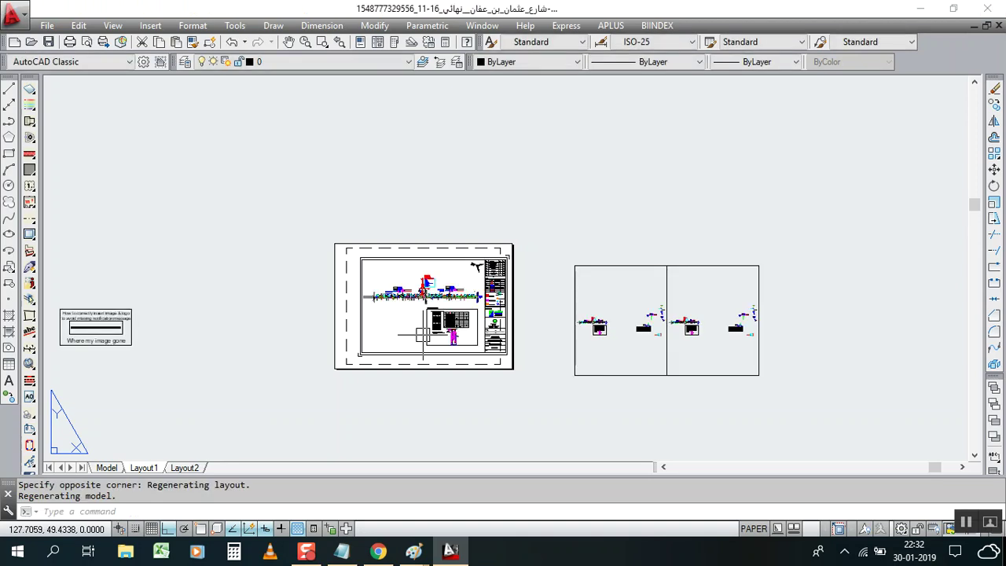
Check the new viewport by selecting its right pane, then window-selecting both panes
{"action": "scroll", "coordinate": [725, 330], "scroll_direction": "up", "scroll_amount": 2}
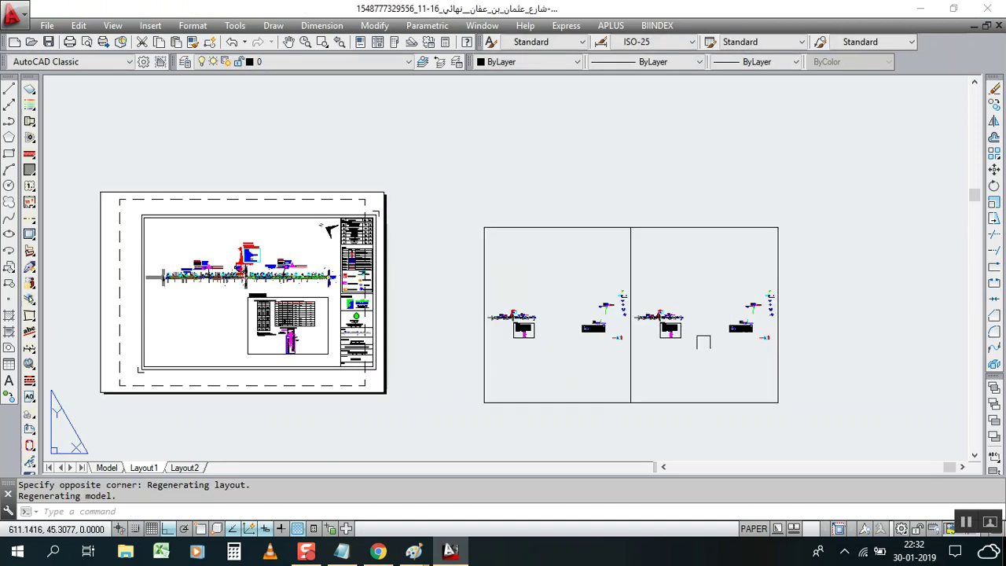
{"action": "left_click", "coordinate": [663, 403]}
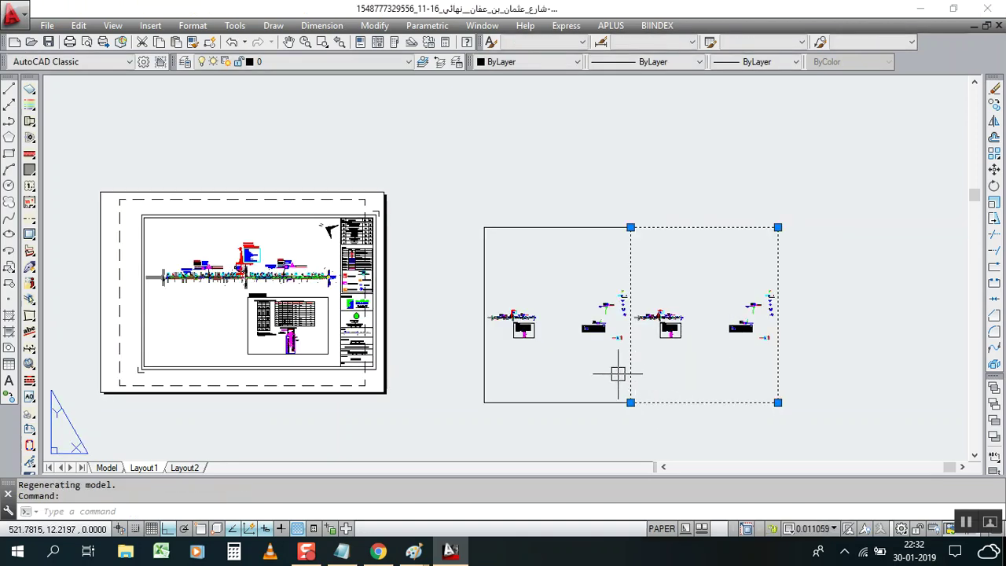
{"action": "key", "text": "Escape"}
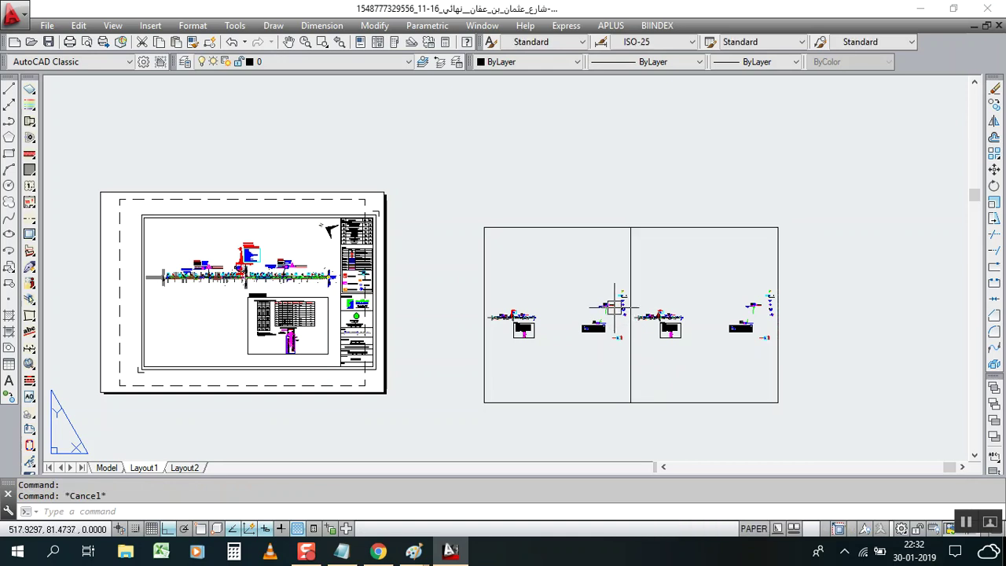
{"action": "left_click", "coordinate": [621, 272]}
{"action": "left_click", "coordinate": [674, 269]}
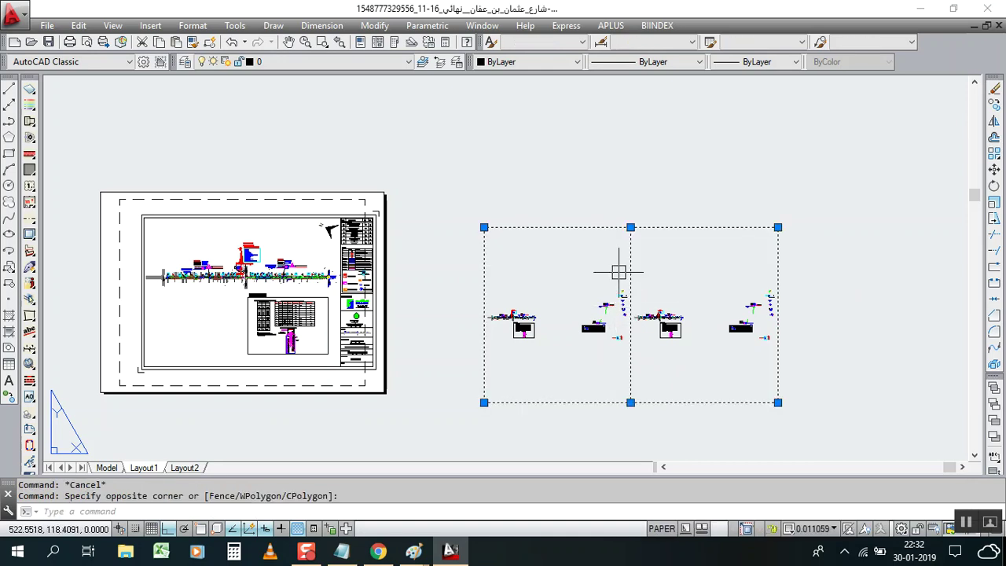
{"action": "key", "text": "Escape"}
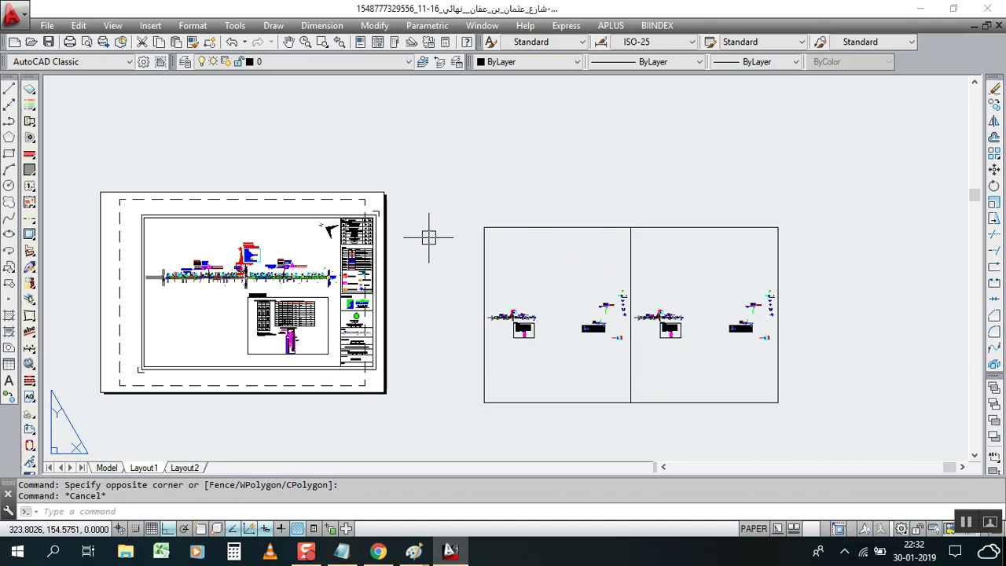
{"action": "left_click", "coordinate": [114, 26]}
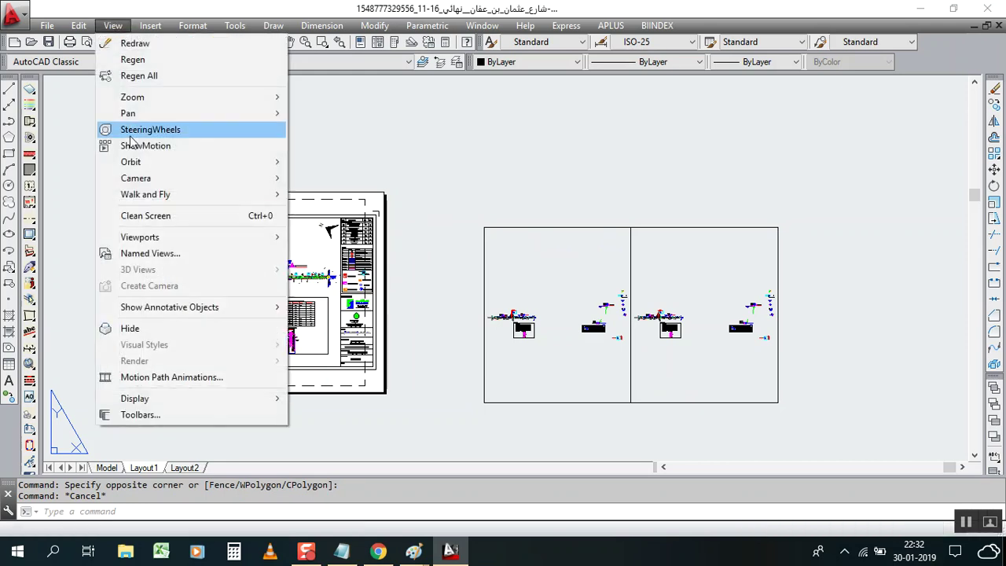
In the Viewports dialog's standard arrangements, choose Three: Right and confirm it
{"action": "mouse_move", "coordinate": [158, 237]}
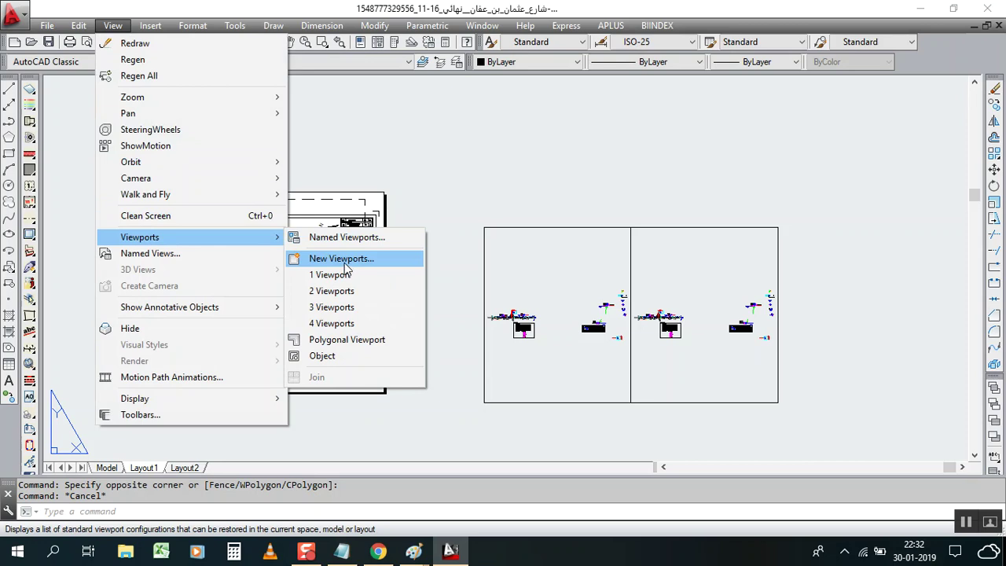
{"action": "left_click", "coordinate": [346, 237]}
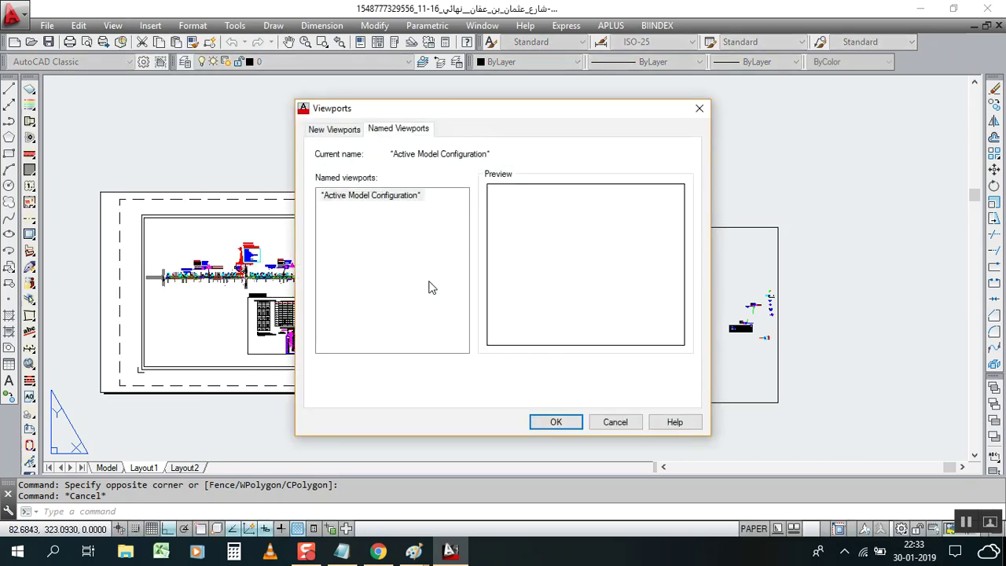
{"action": "left_click", "coordinate": [350, 129]}
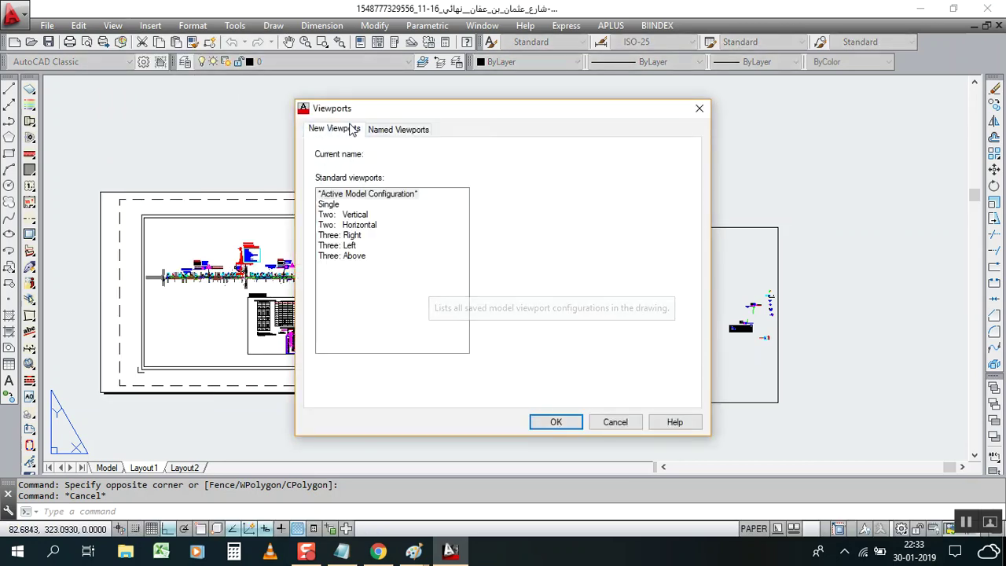
{"action": "left_click", "coordinate": [355, 226]}
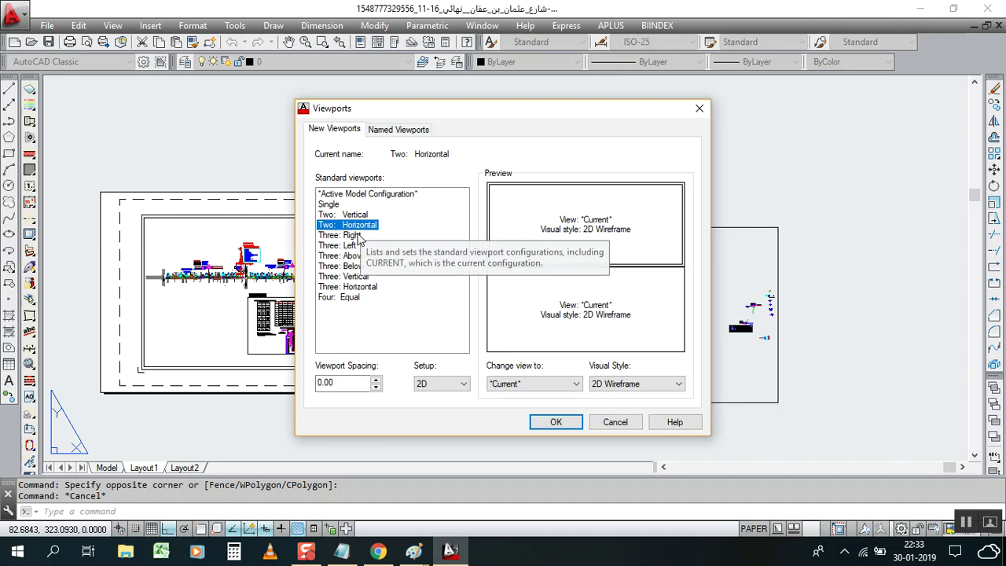
{"action": "left_click", "coordinate": [355, 236]}
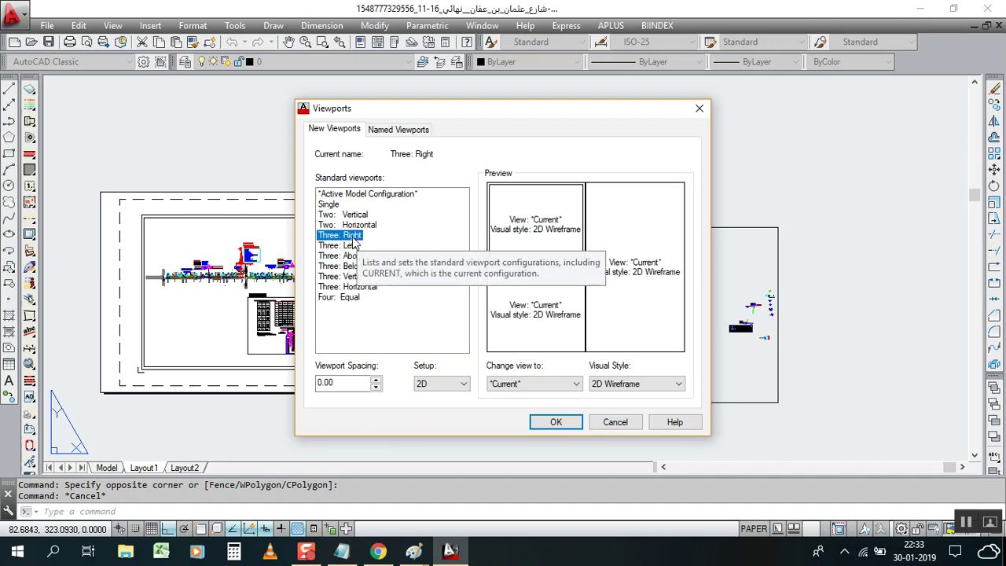
{"action": "left_click", "coordinate": [556, 423]}
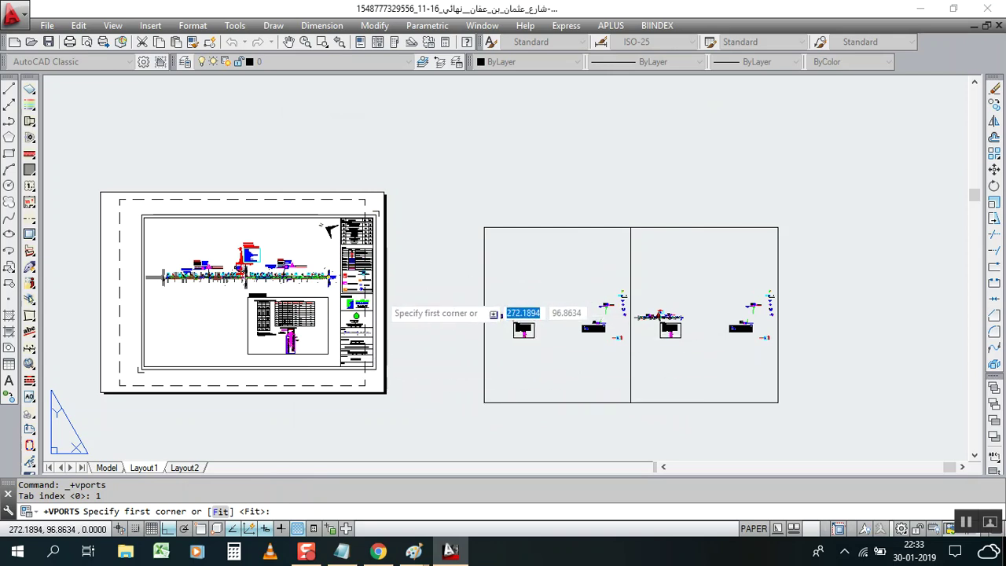
Place the Three: Right viewport group right of the existing viewports, accepting the regen alerts
{"action": "scroll", "coordinate": [490, 339], "scroll_direction": "up", "scroll_amount": 2}
{"action": "scroll", "coordinate": [464, 314], "scroll_direction": "up", "scroll_amount": 2}
{"action": "scroll", "coordinate": [432, 295], "scroll_direction": "down", "scroll_amount": 4}
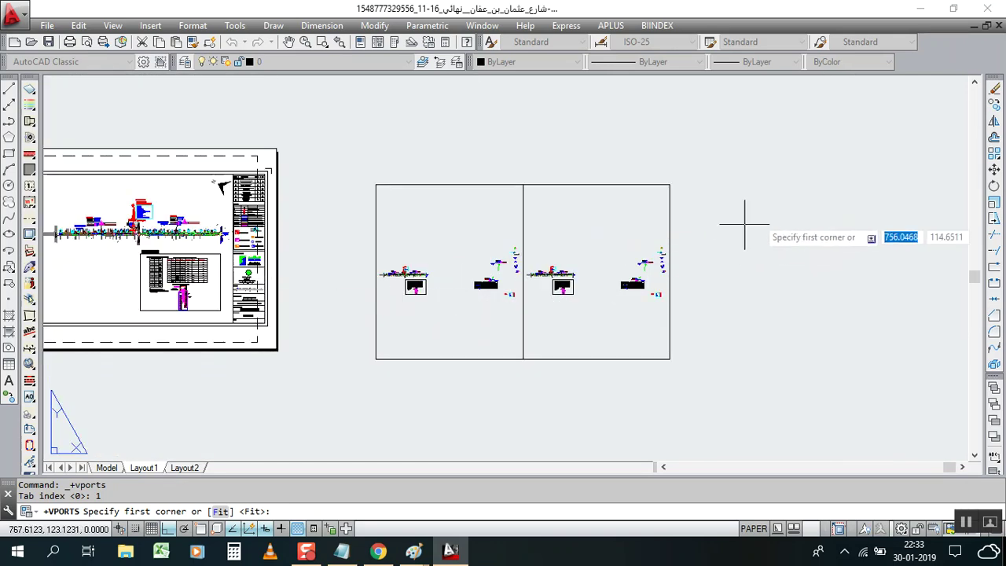
{"action": "left_click", "coordinate": [854, 210]}
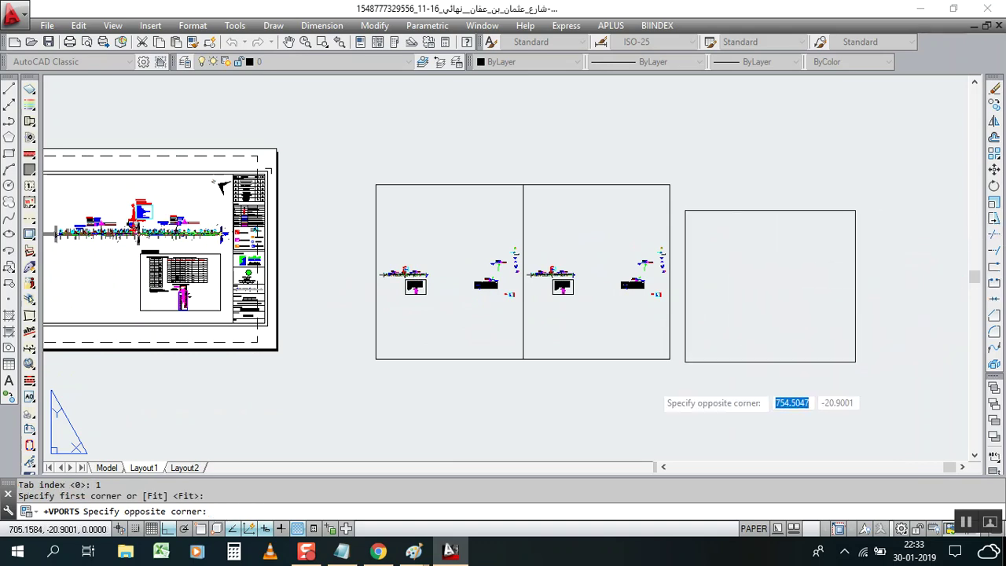
{"action": "left_click", "coordinate": [741, 305]}
{"action": "left_click", "coordinate": [480, 305]}
{"action": "left_click", "coordinate": [489, 307]}
{"action": "left_click", "coordinate": [496, 310]}
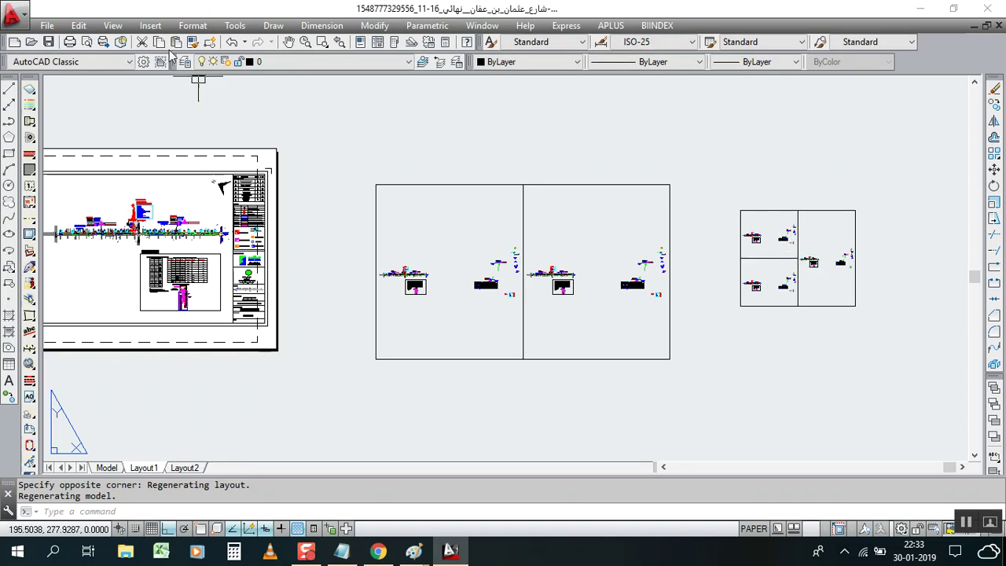
{"action": "left_click", "coordinate": [113, 26]}
{"action": "mouse_move", "coordinate": [207, 239]}
{"action": "left_click", "coordinate": [337, 239]}
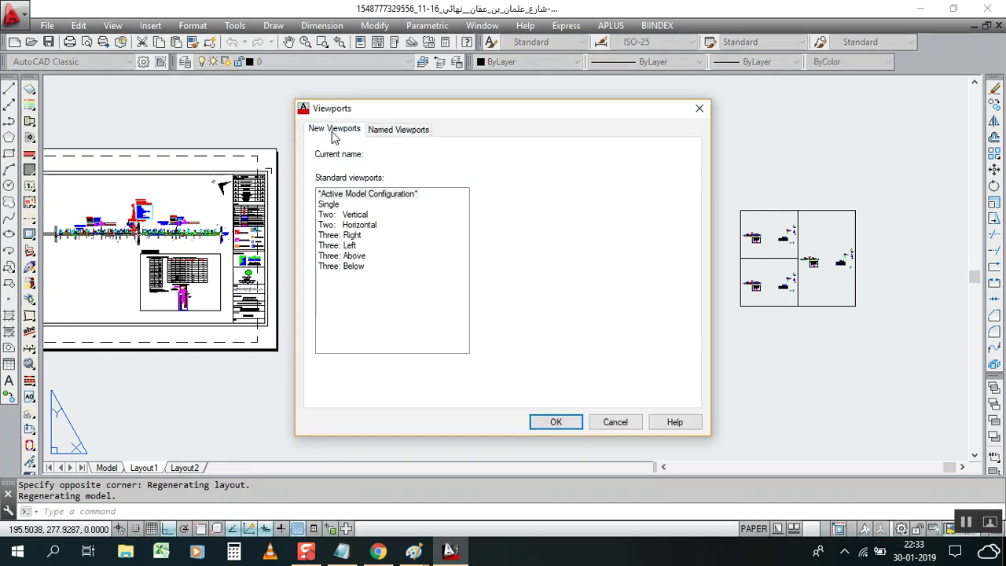
{"action": "left_click", "coordinate": [334, 130]}
{"action": "left_click", "coordinate": [351, 247]}
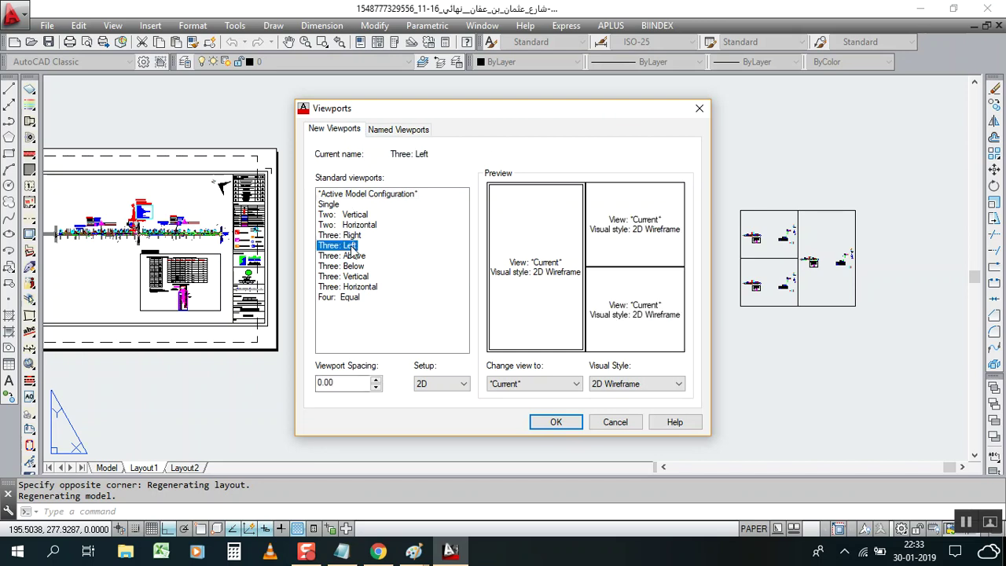
{"action": "left_click", "coordinate": [352, 256]}
{"action": "left_click", "coordinate": [352, 267]}
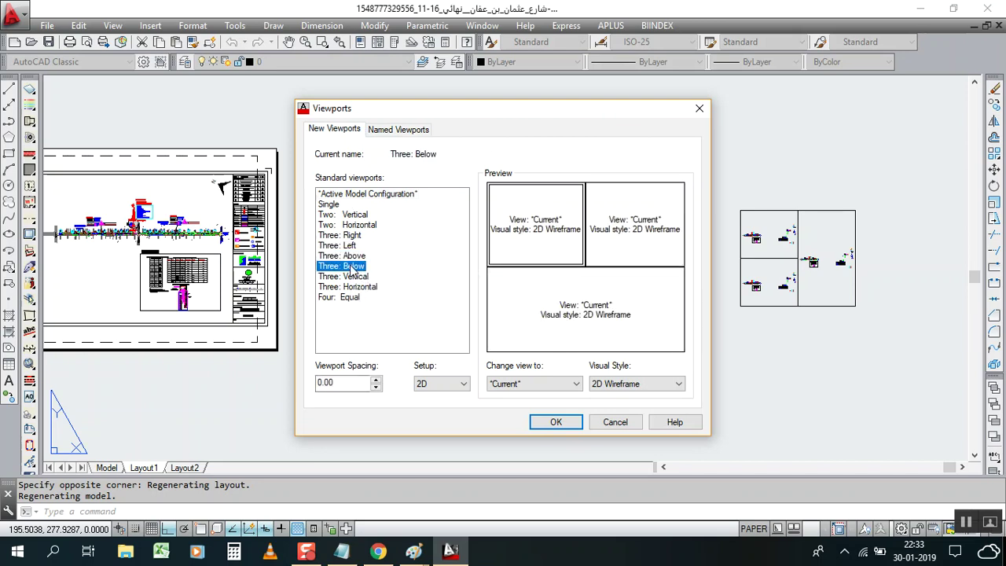
{"action": "left_click", "coordinate": [356, 278]}
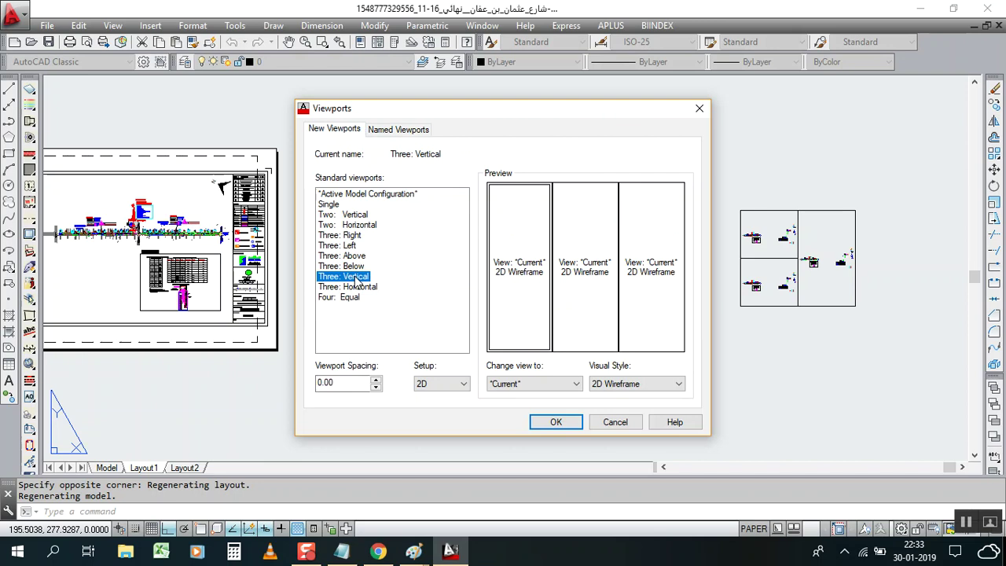
{"action": "left_click", "coordinate": [357, 288]}
{"action": "left_click", "coordinate": [356, 298]}
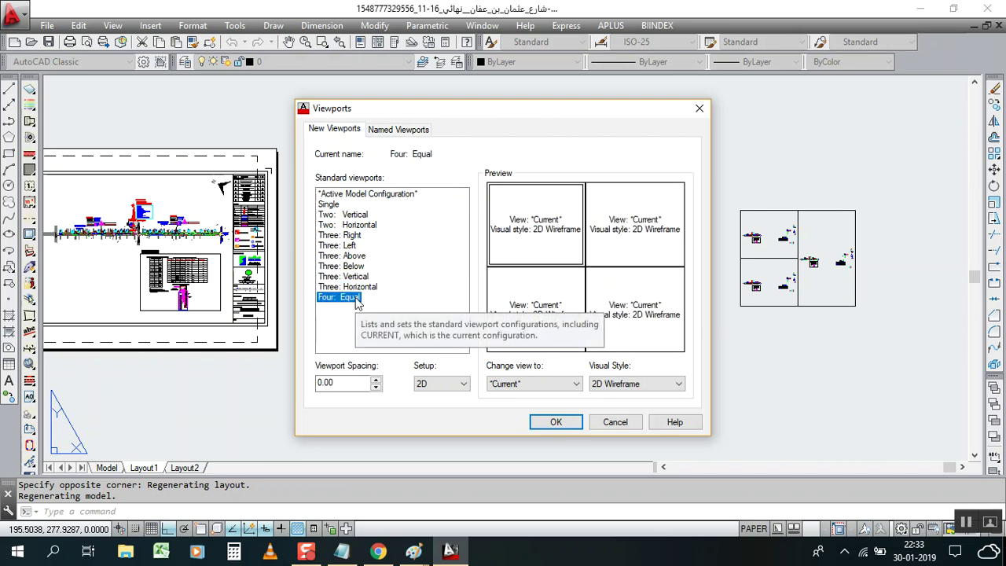
{"action": "left_click", "coordinate": [396, 130]}
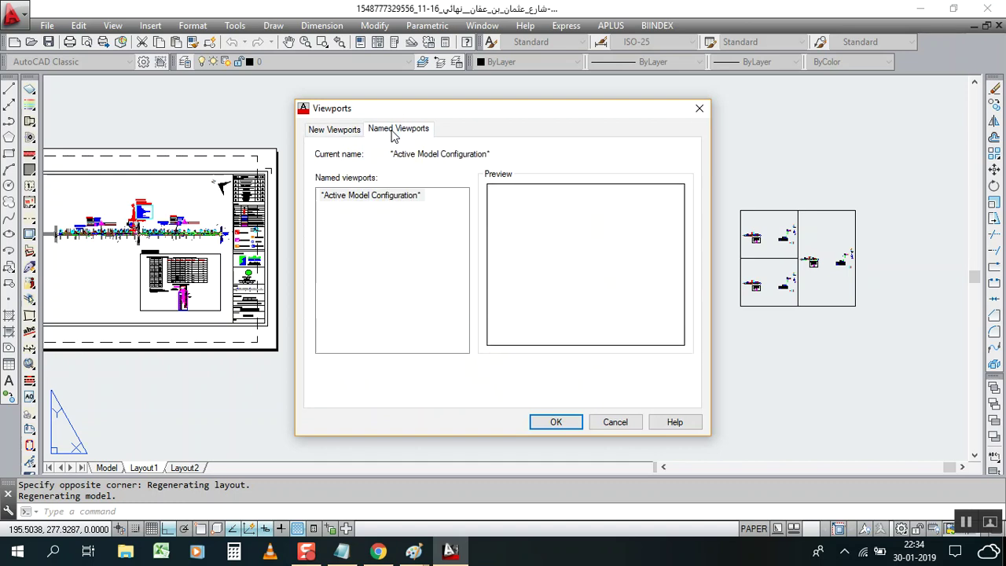
{"action": "left_click", "coordinate": [333, 196]}
{"action": "left_click", "coordinate": [333, 131]}
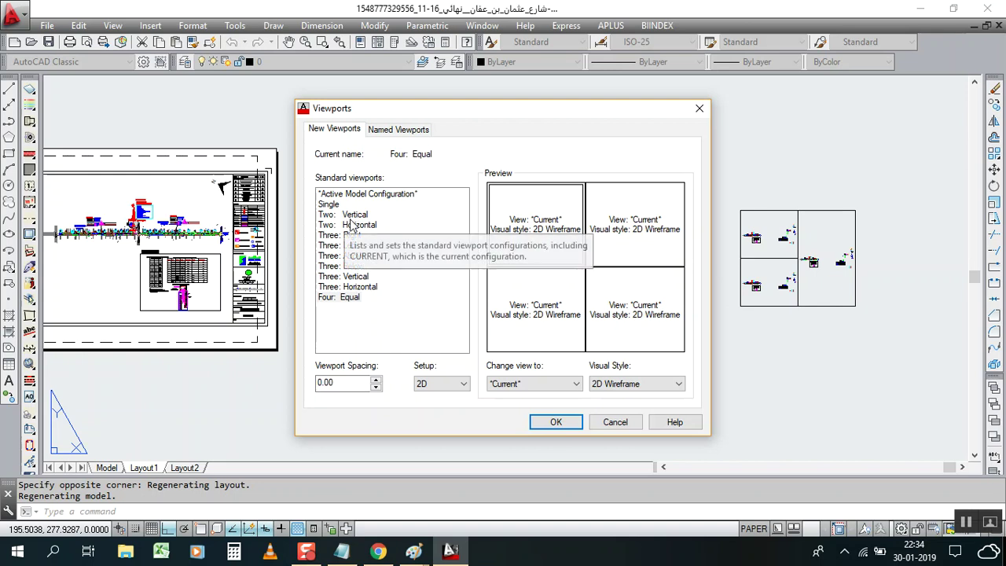
{"action": "left_click", "coordinate": [609, 422]}
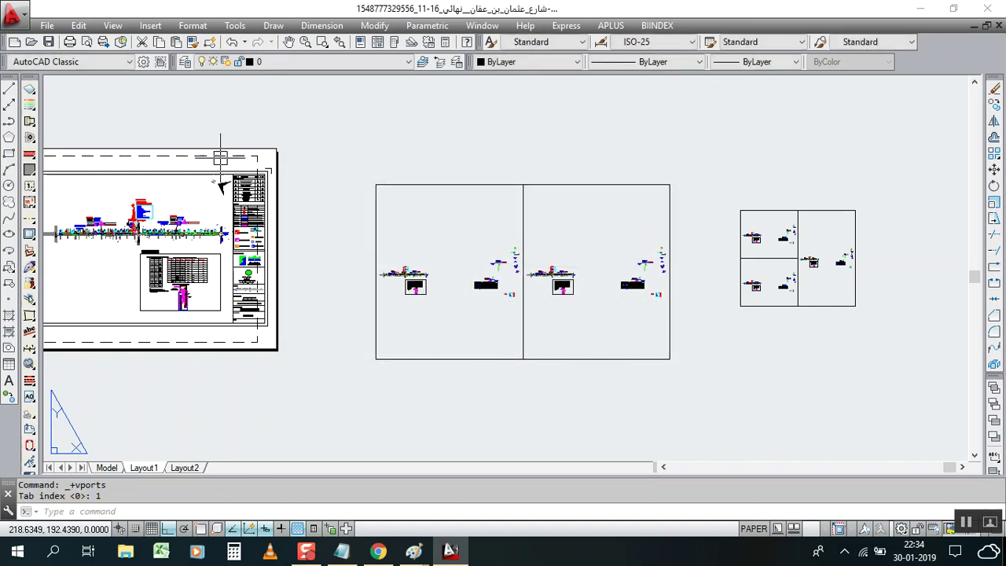
Create a single-pane rectangular viewport below the split viewport, accepting the regen alert
{"action": "left_click", "coordinate": [113, 26]}
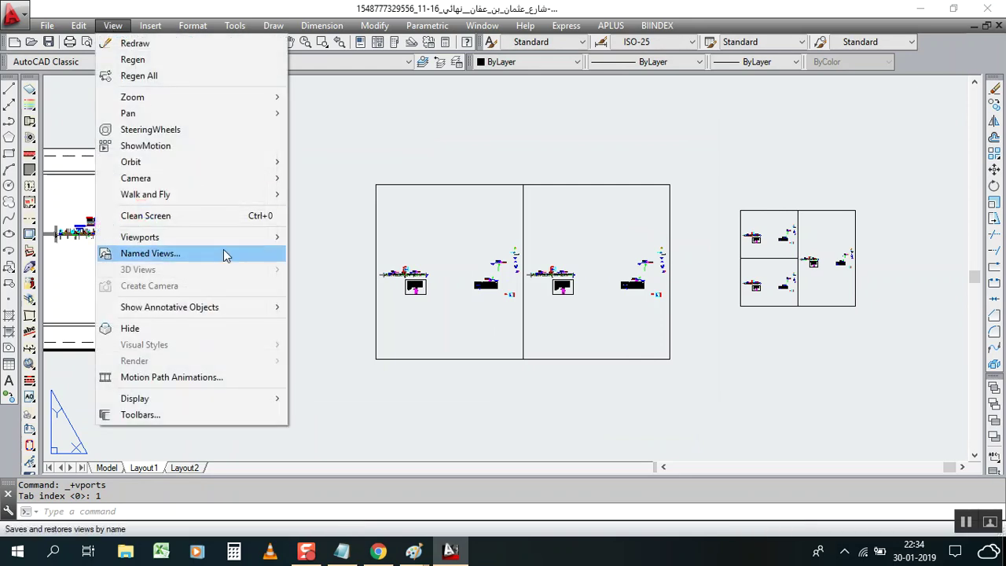
{"action": "mouse_move", "coordinate": [185, 238]}
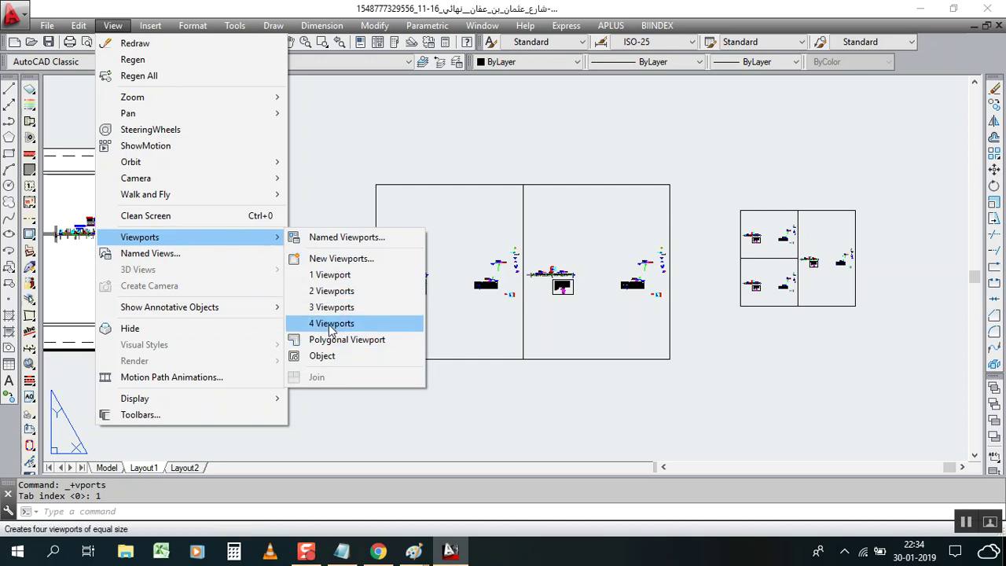
{"action": "left_click", "coordinate": [327, 275]}
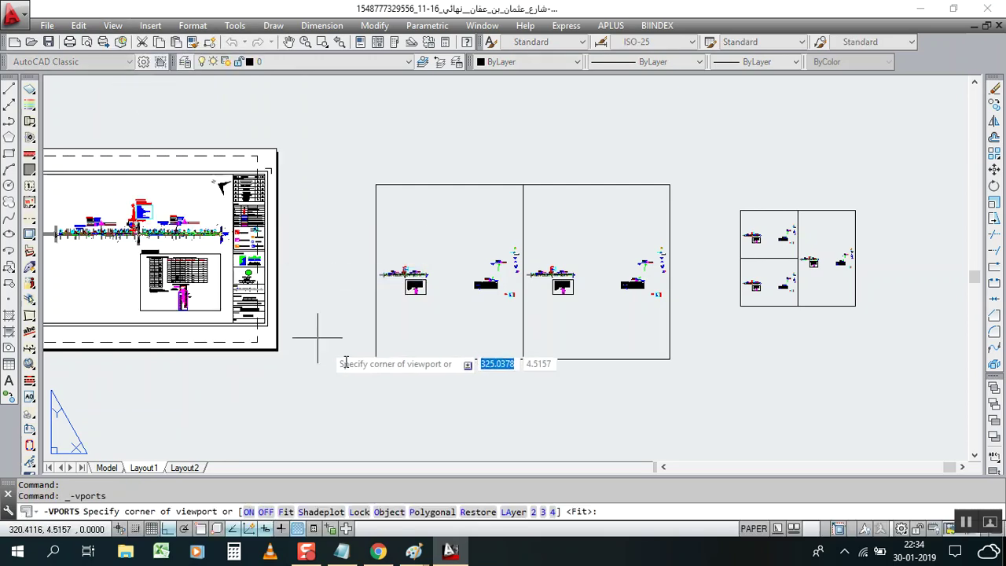
{"action": "left_click", "coordinate": [725, 349]}
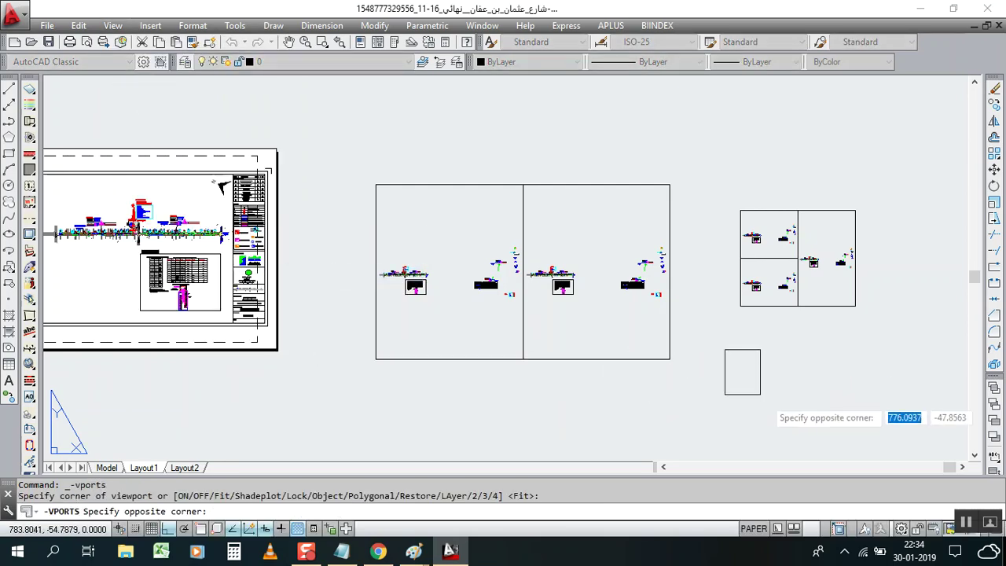
{"action": "left_click", "coordinate": [802, 412]}
{"action": "left_click", "coordinate": [487, 307]}
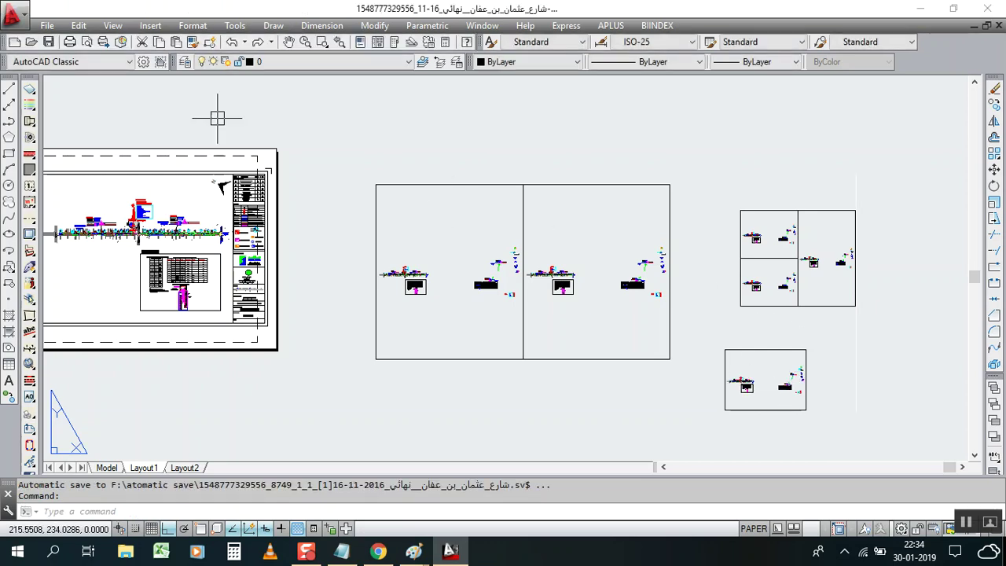
Start a polygonal viewport and trace the first five vertices of the L outline
{"action": "left_click", "coordinate": [113, 25]}
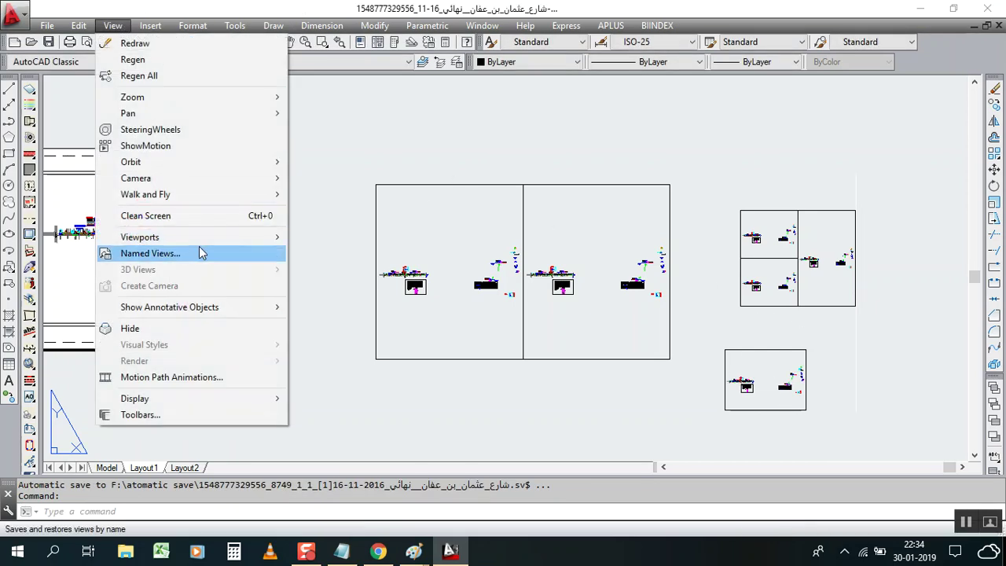
{"action": "mouse_move", "coordinate": [282, 238]}
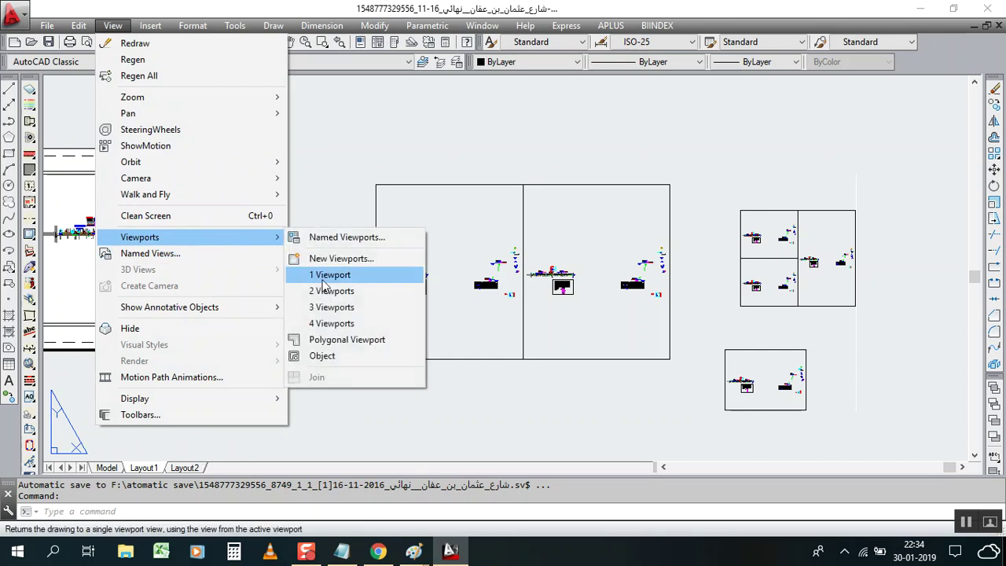
{"action": "left_click", "coordinate": [333, 340]}
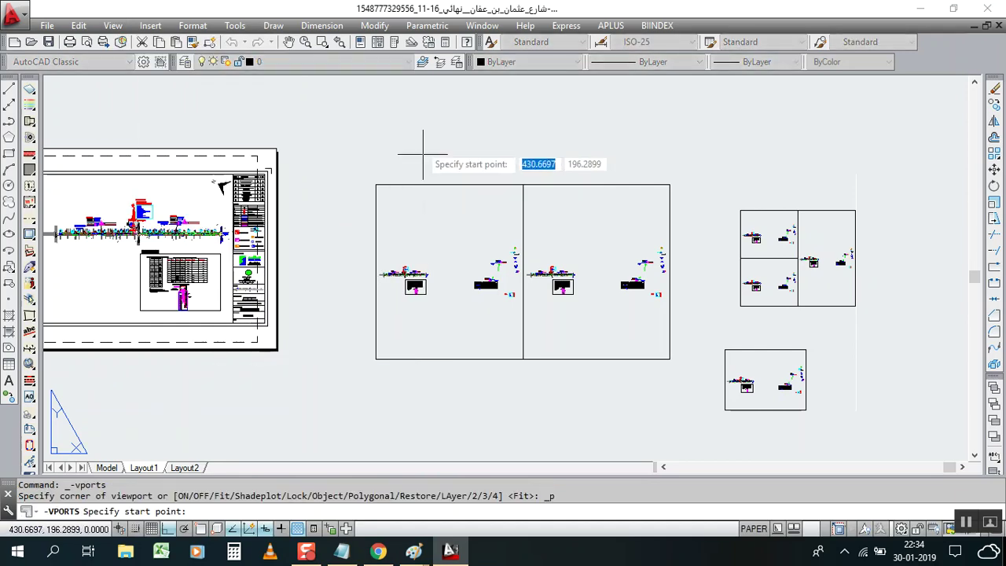
{"action": "left_click", "coordinate": [423, 91]}
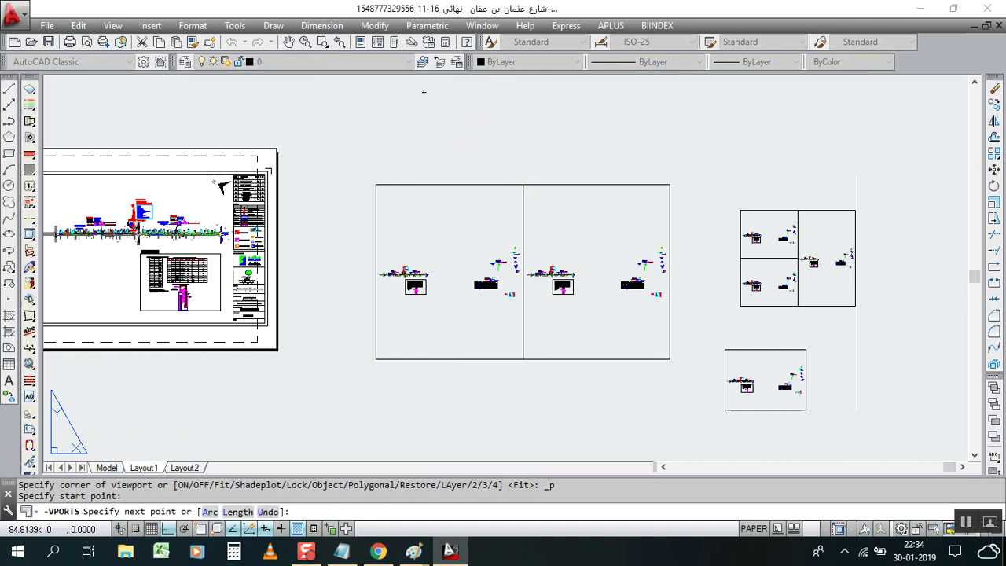
{"action": "left_click", "coordinate": [505, 91]}
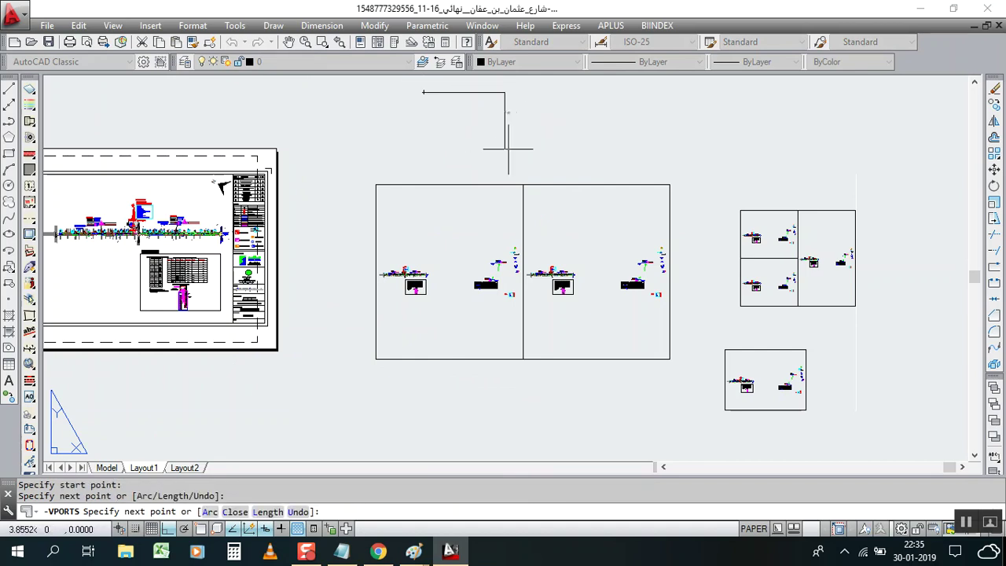
{"action": "left_click", "coordinate": [504, 148]}
{"action": "left_click", "coordinate": [453, 149]}
{"action": "left_click", "coordinate": [452, 96]}
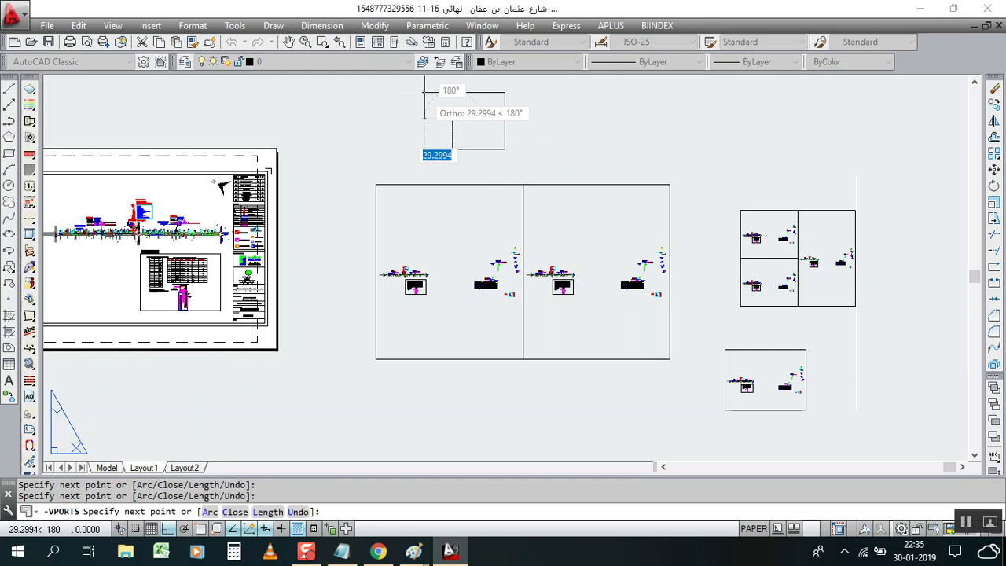
With object snap on, add the last vertices, close the L outline, and accept regen
{"action": "key", "text": "F3"}
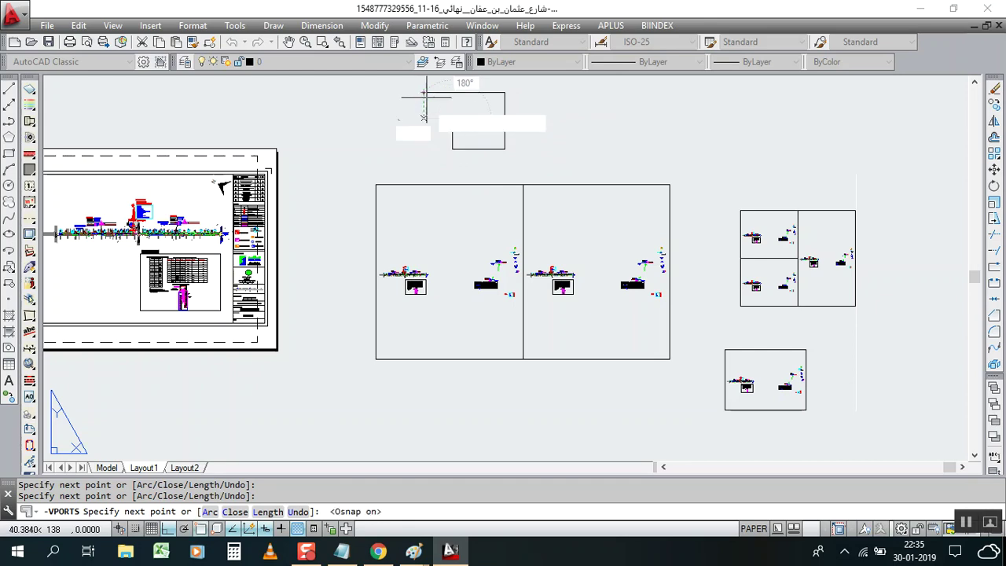
{"action": "left_click", "coordinate": [428, 99]}
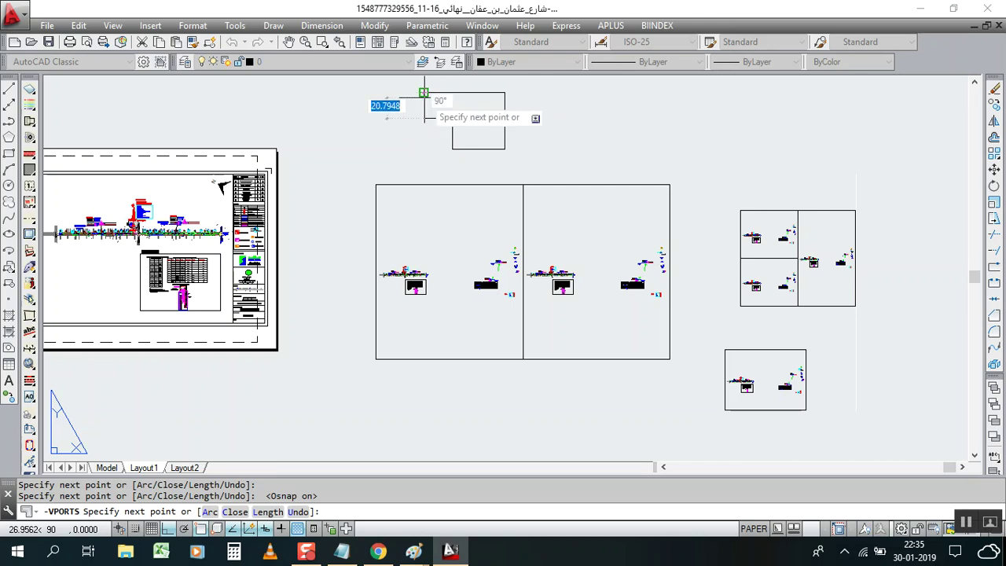
{"action": "left_click", "coordinate": [424, 93]}
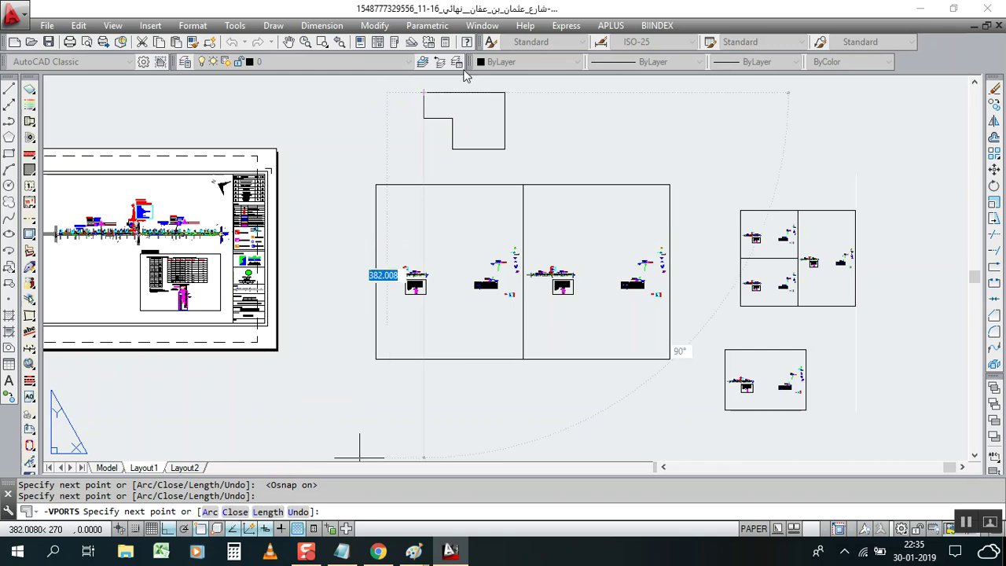
{"action": "type", "text": "c"}
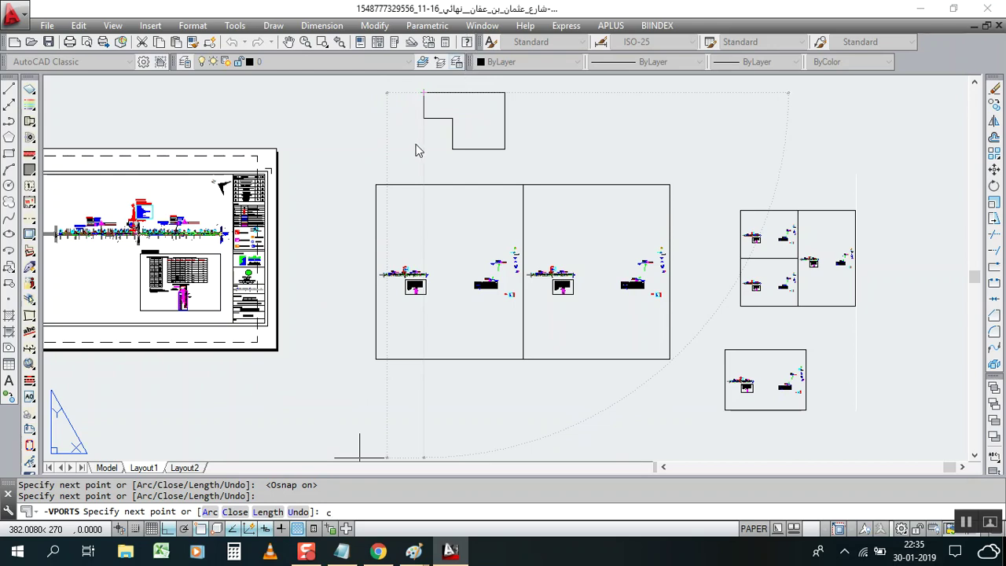
{"action": "key", "text": "Return"}
{"action": "left_click", "coordinate": [464, 306]}
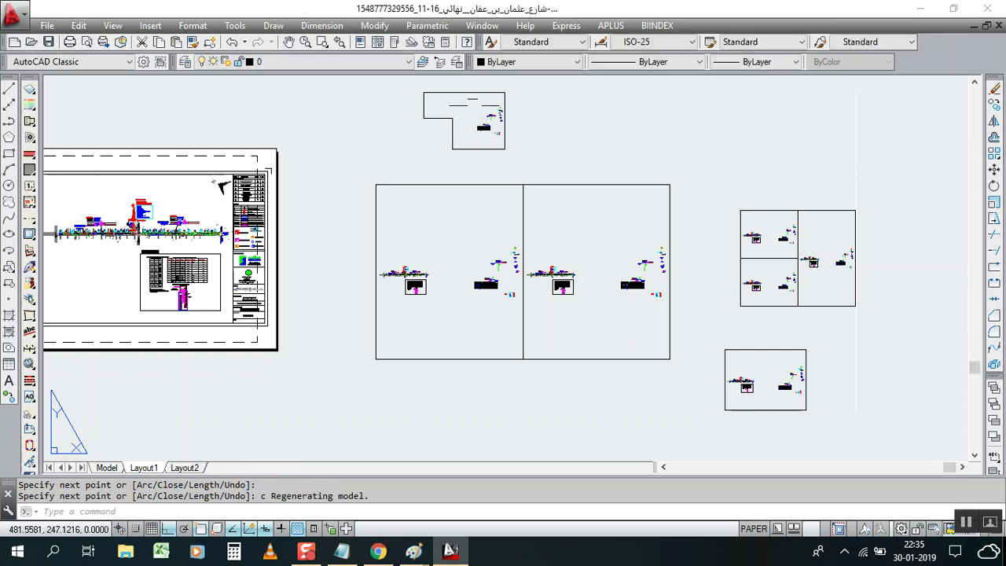
{"action": "scroll", "coordinate": [468, 107], "scroll_direction": "up", "scroll_amount": 2}
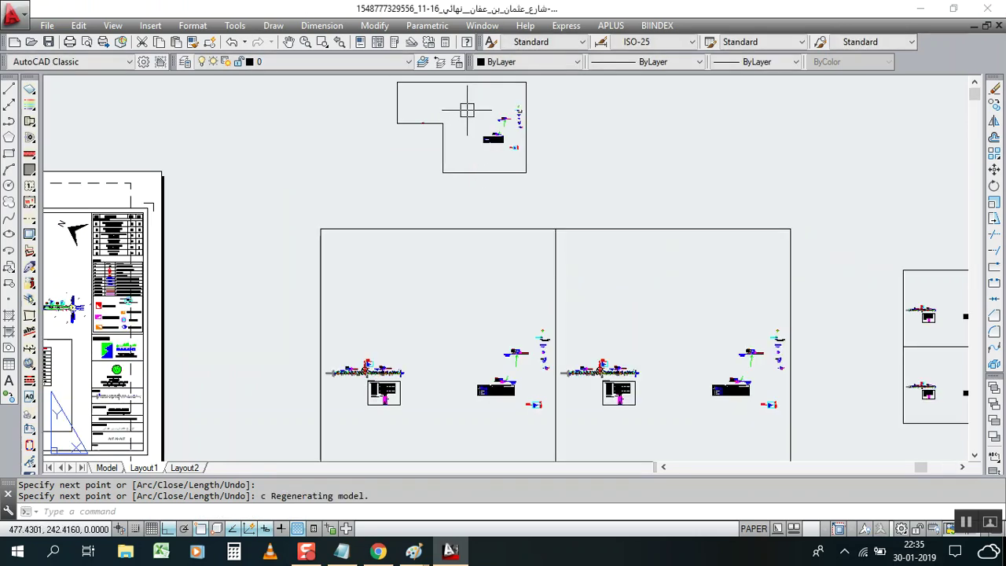
{"action": "scroll", "coordinate": [544, 170], "scroll_direction": "down", "scroll_amount": 2}
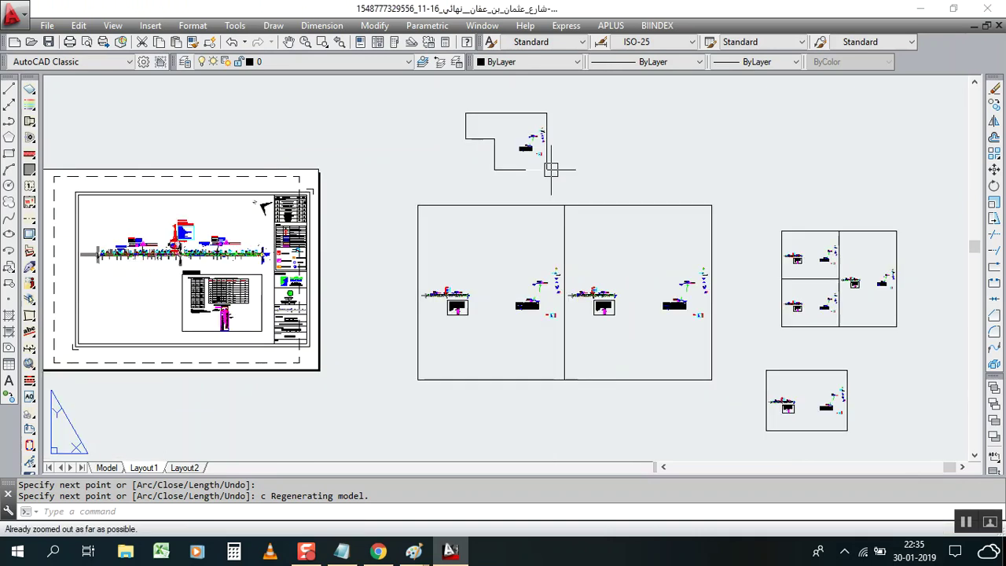
{"action": "scroll", "coordinate": [140, 238], "scroll_direction": "up", "scroll_amount": 2}
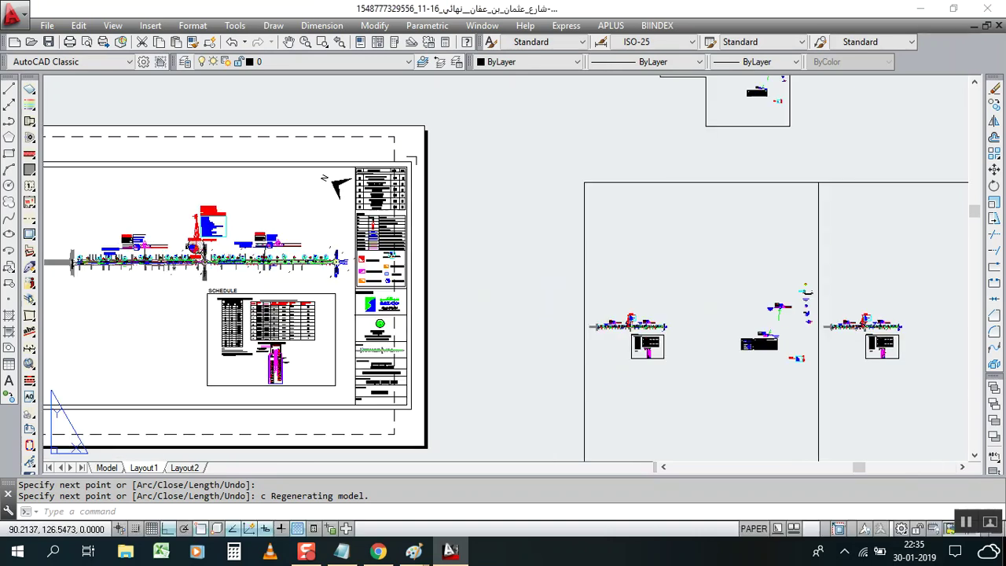
{"action": "scroll", "coordinate": [340, 192], "scroll_direction": "down", "scroll_amount": 2}
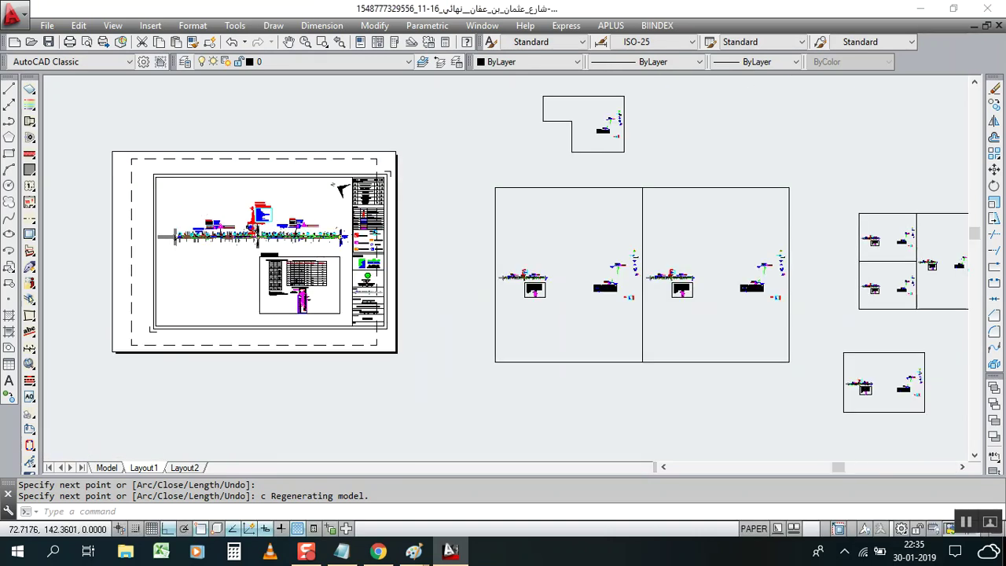
{"action": "scroll", "coordinate": [203, 208], "scroll_direction": "up", "scroll_amount": 1}
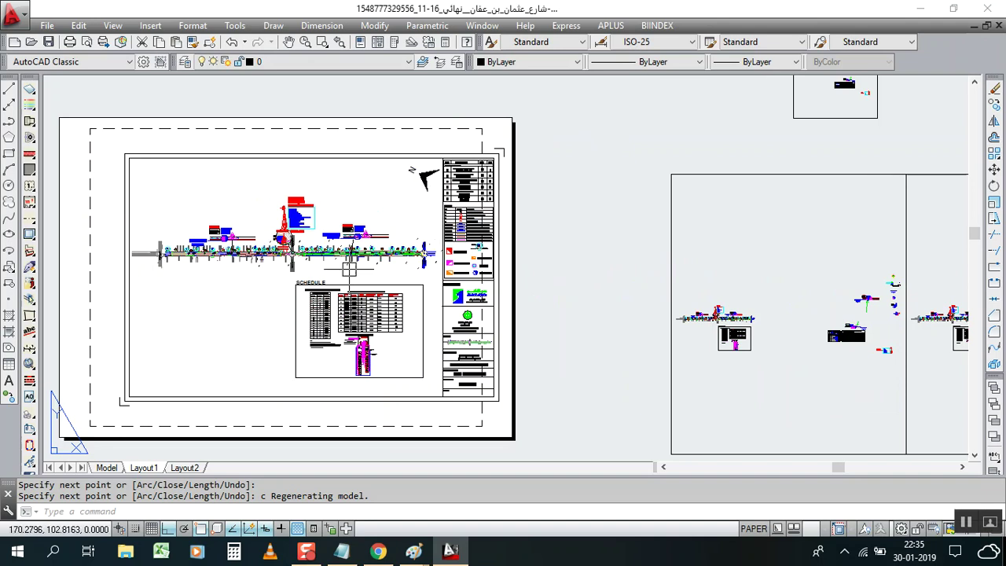
{"action": "scroll", "coordinate": [681, 177], "scroll_direction": "down", "scroll_amount": 2}
{"action": "scroll", "coordinate": [810, 100], "scroll_direction": "up", "scroll_amount": 1}
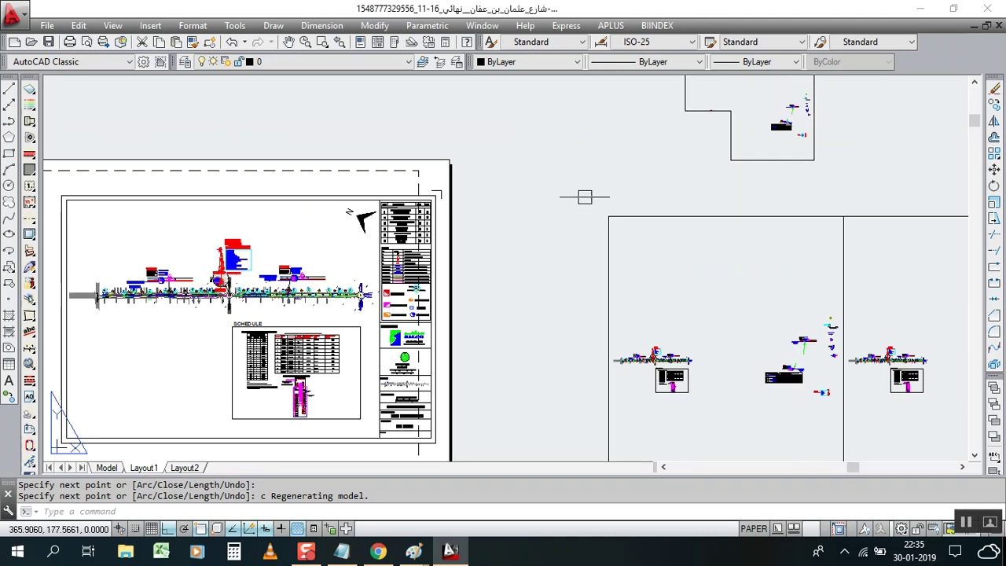
{"action": "left_click", "coordinate": [110, 25]}
{"action": "mouse_move", "coordinate": [228, 306]}
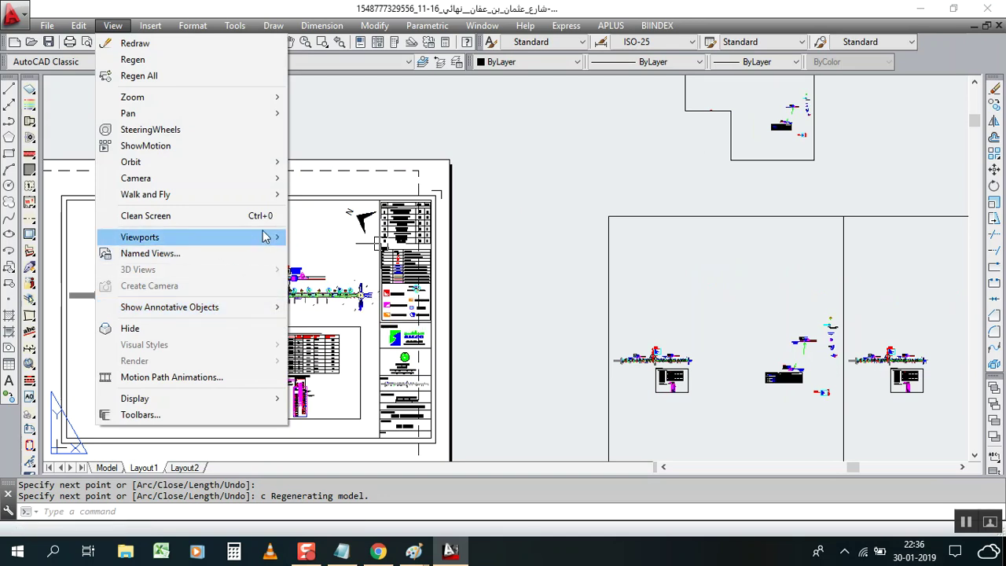
{"action": "mouse_move", "coordinate": [266, 237]}
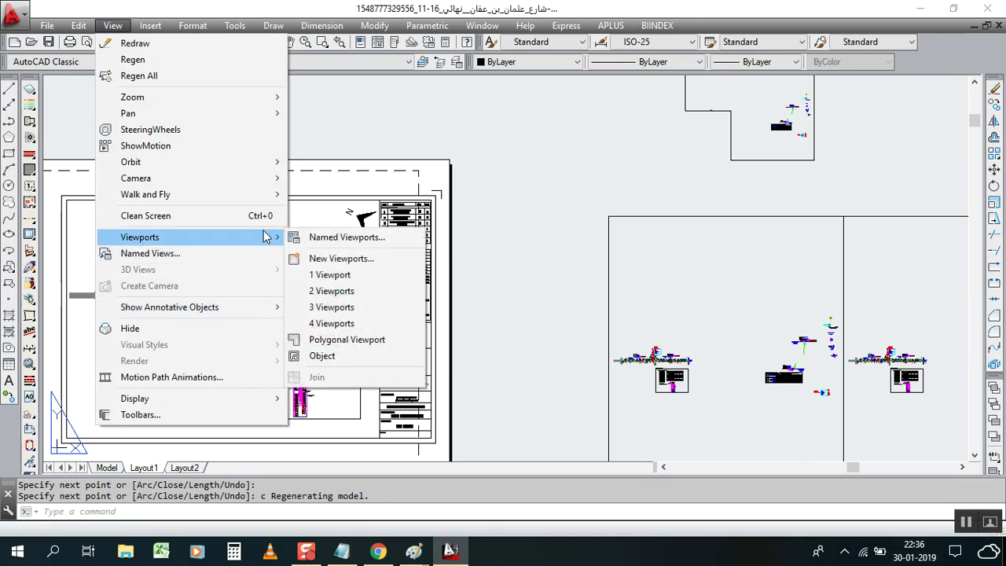
{"action": "left_click", "coordinate": [322, 355]}
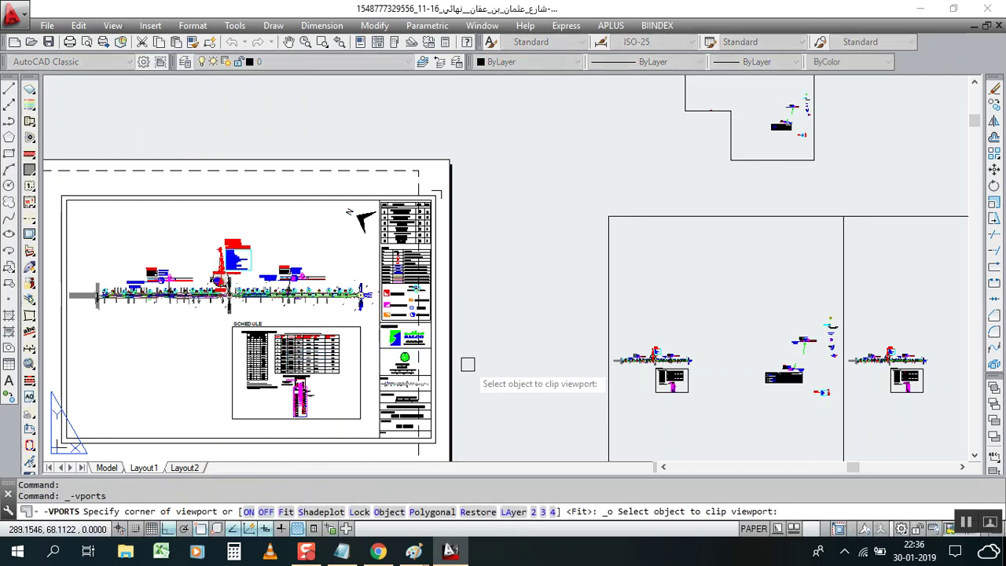
{"action": "key", "text": "Escape"}
{"action": "type", "text": "c"}
Draw a circle above the split viewport
{"action": "key", "text": "Return"}
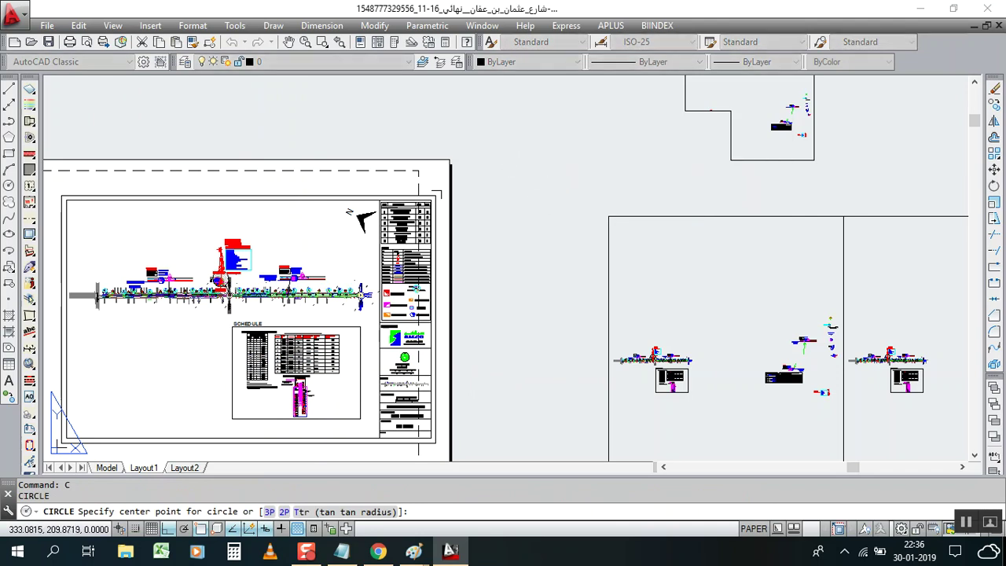
{"action": "left_click", "coordinate": [535, 149]}
{"action": "left_click", "coordinate": [572, 210]}
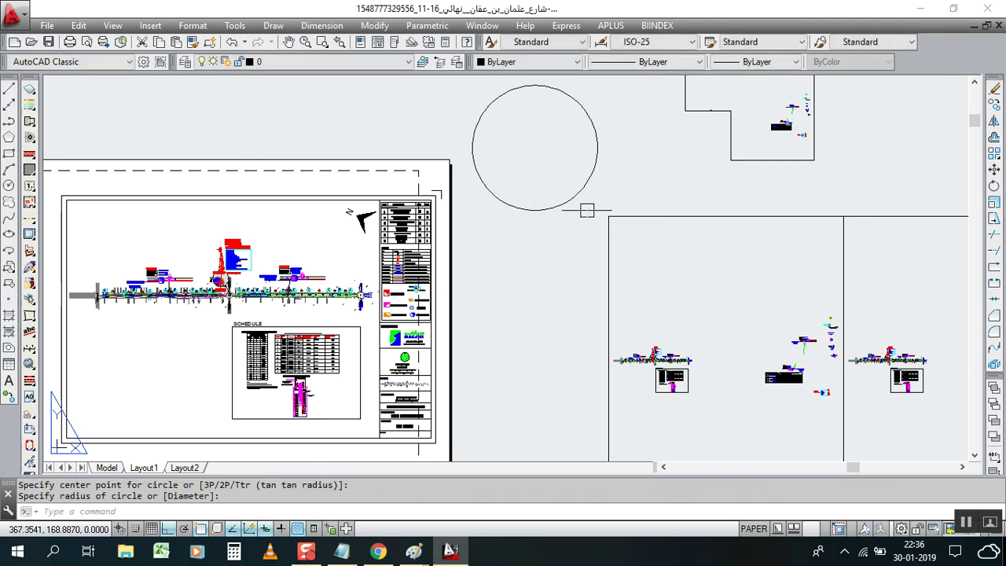
{"action": "scroll", "coordinate": [537, 248], "scroll_direction": "down", "scroll_amount": 2}
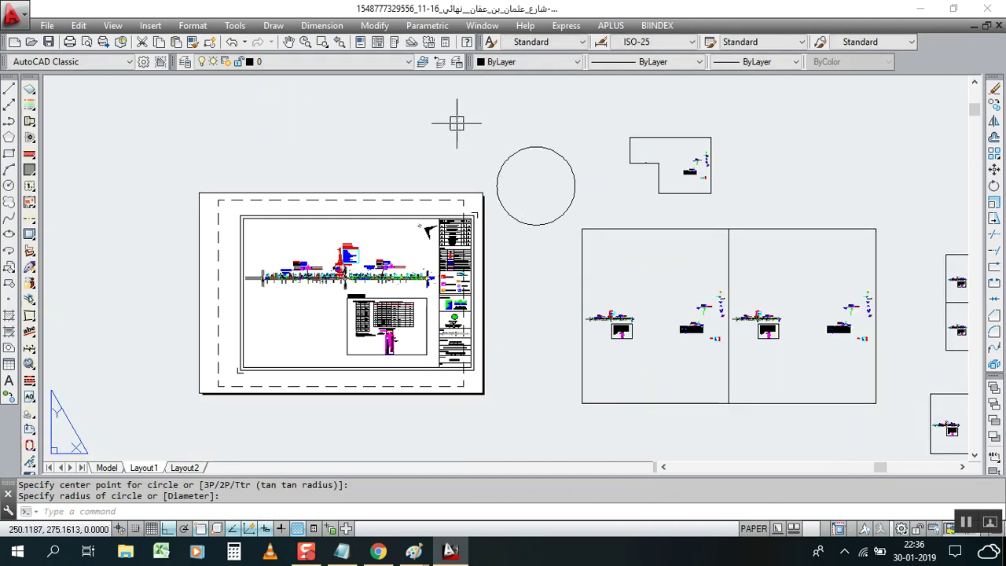
{"action": "scroll", "coordinate": [453, 149], "scroll_direction": "up", "scroll_amount": 2}
Draw a rectangle with RECTANG to the left of the circle
{"action": "type", "text": "rec"}
{"action": "key", "text": "Return"}
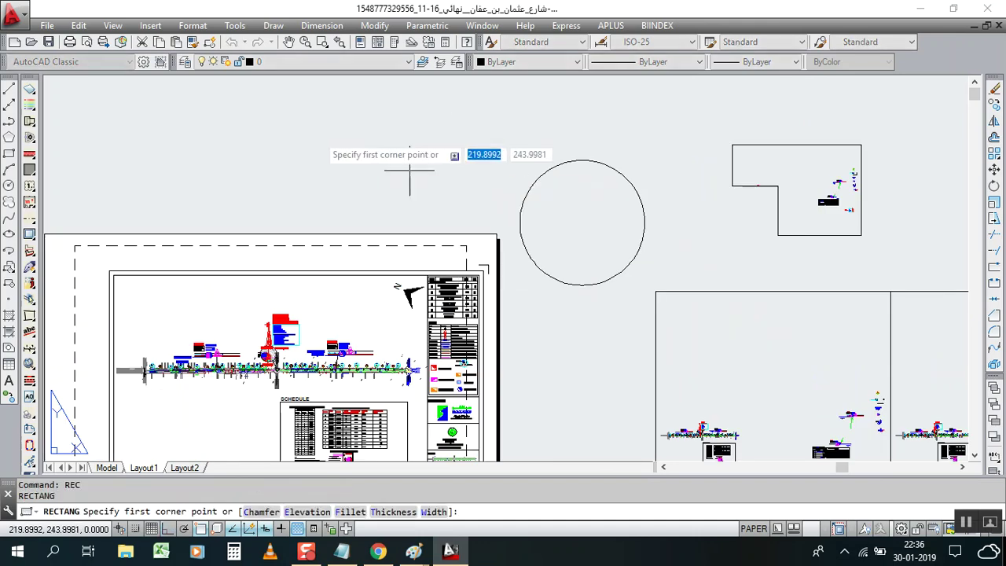
{"action": "left_click", "coordinate": [270, 118]}
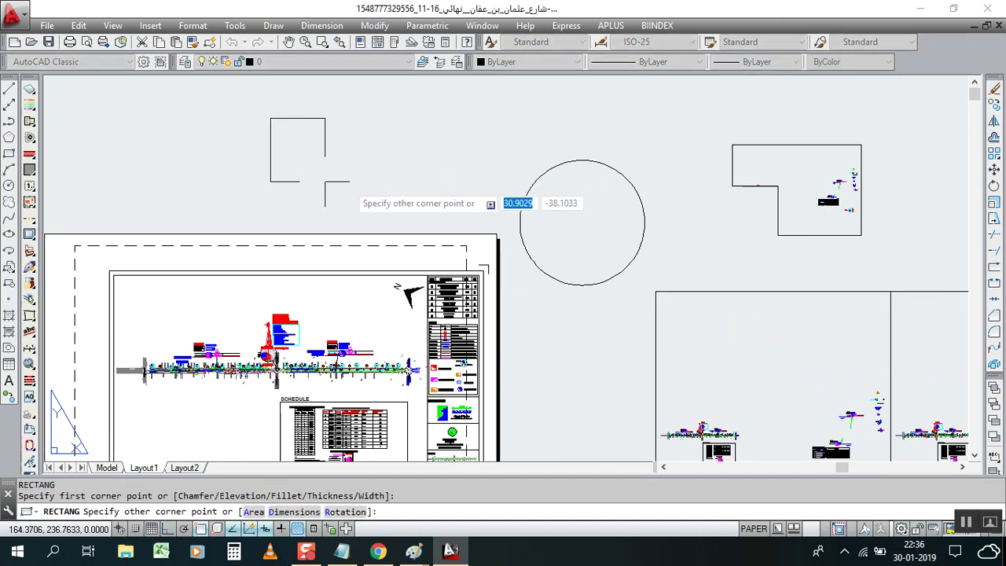
{"action": "left_click", "coordinate": [496, 191]}
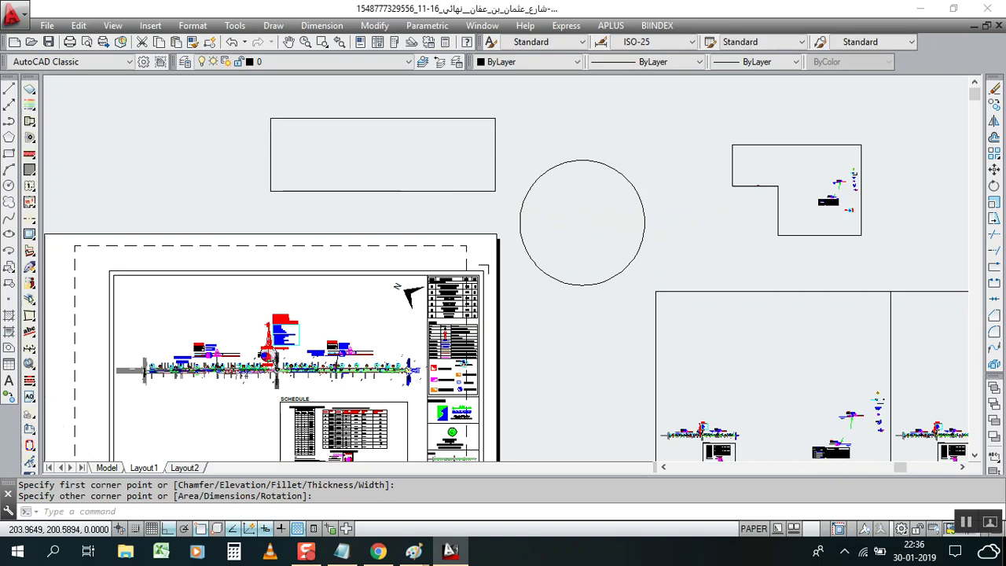
{"action": "scroll", "coordinate": [528, 157], "scroll_direction": "down", "scroll_amount": 2}
{"action": "scroll", "coordinate": [513, 110], "scroll_direction": "up", "scroll_amount": 2}
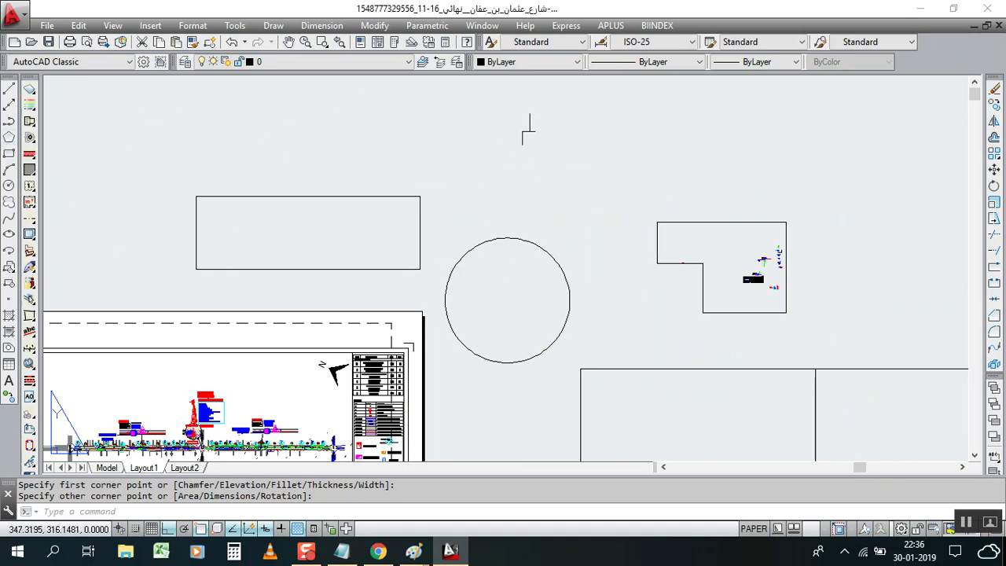
{"action": "left_click", "coordinate": [9, 138]}
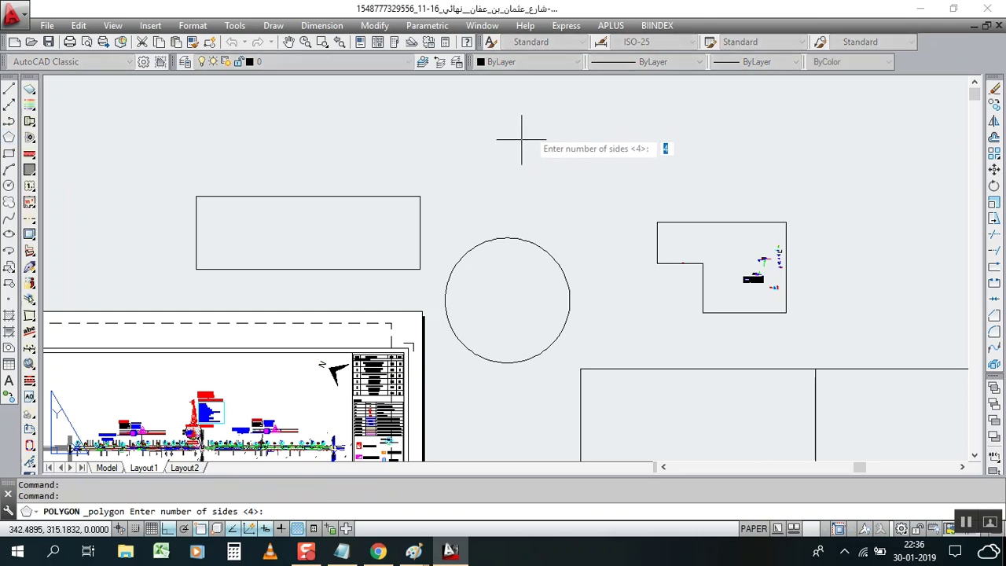
Draw a 4-sided inscribed polygon above the rectangle, oriented as a diamond
{"action": "key", "text": "Return"}
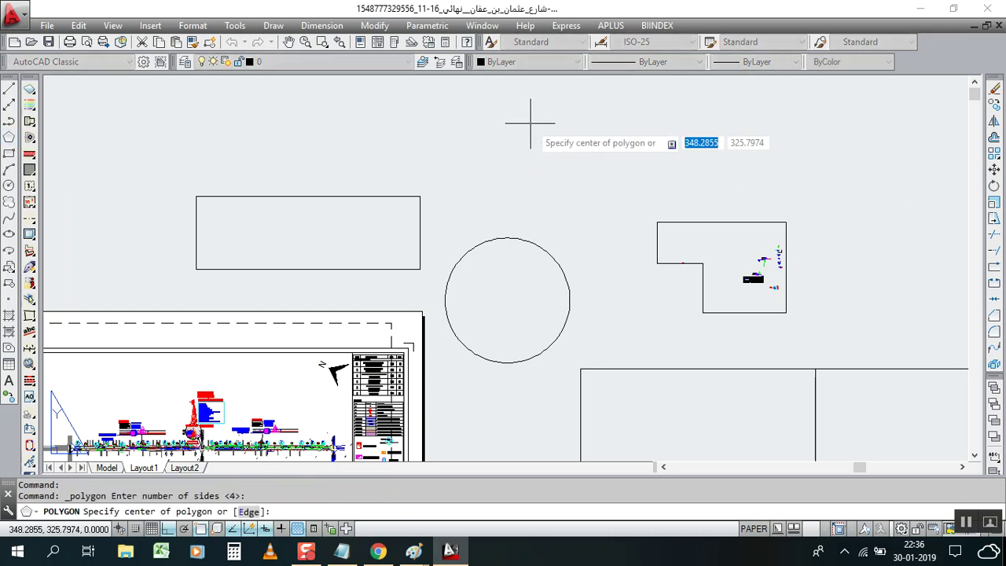
{"action": "left_click", "coordinate": [522, 122]}
{"action": "left_click", "coordinate": [582, 161]}
{"action": "scroll", "coordinate": [511, 175], "scroll_direction": "down", "scroll_amount": 2}
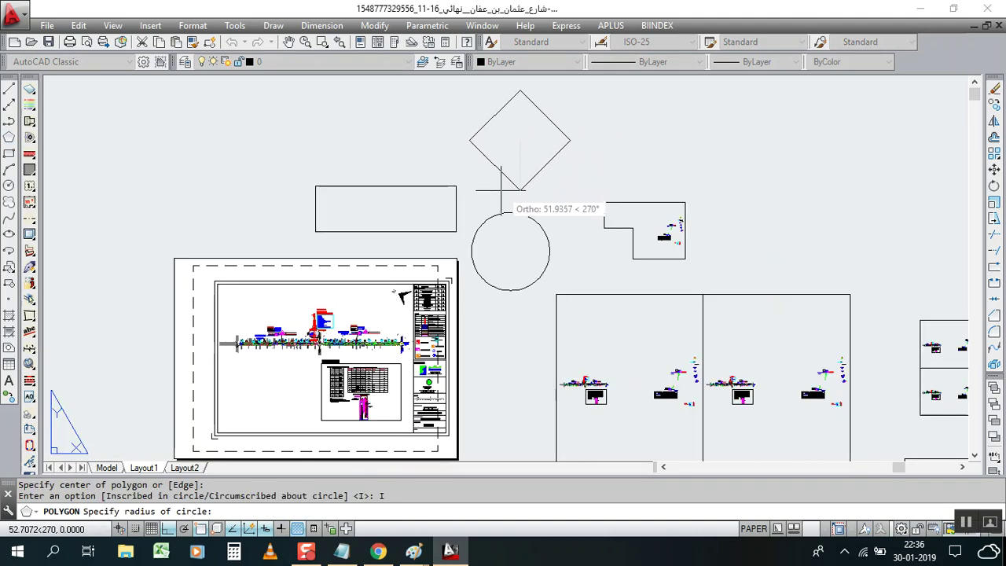
{"action": "left_click", "coordinate": [520, 191]}
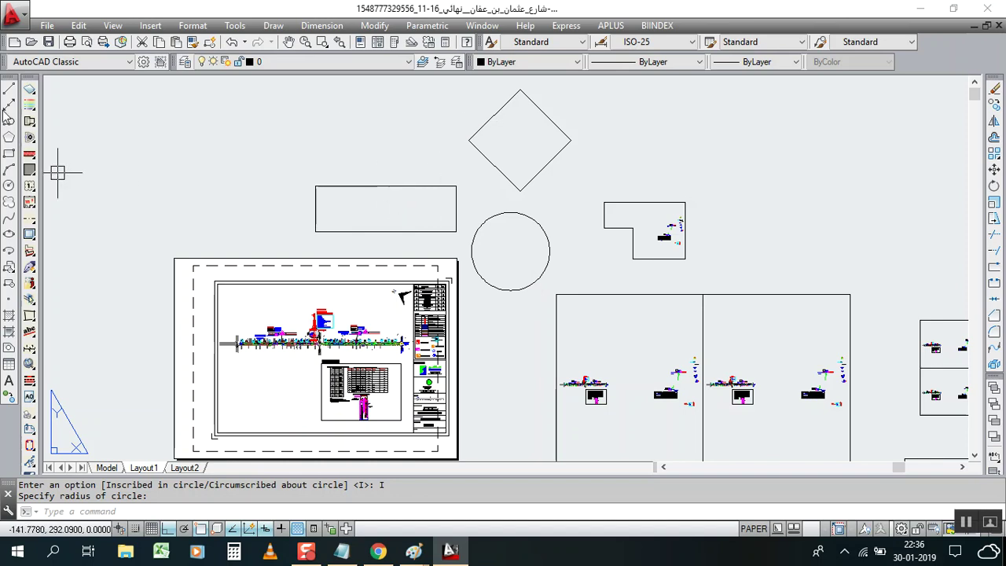
{"action": "left_click", "coordinate": [112, 27]}
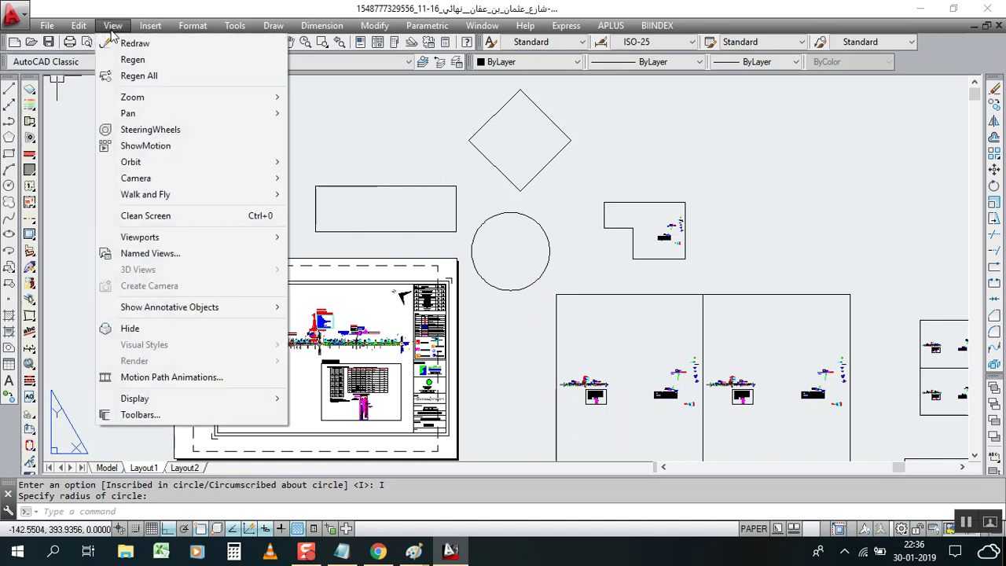
Convert the diamond into a viewport via Viewports > Object, accepting the regen alert
{"action": "mouse_move", "coordinate": [202, 238]}
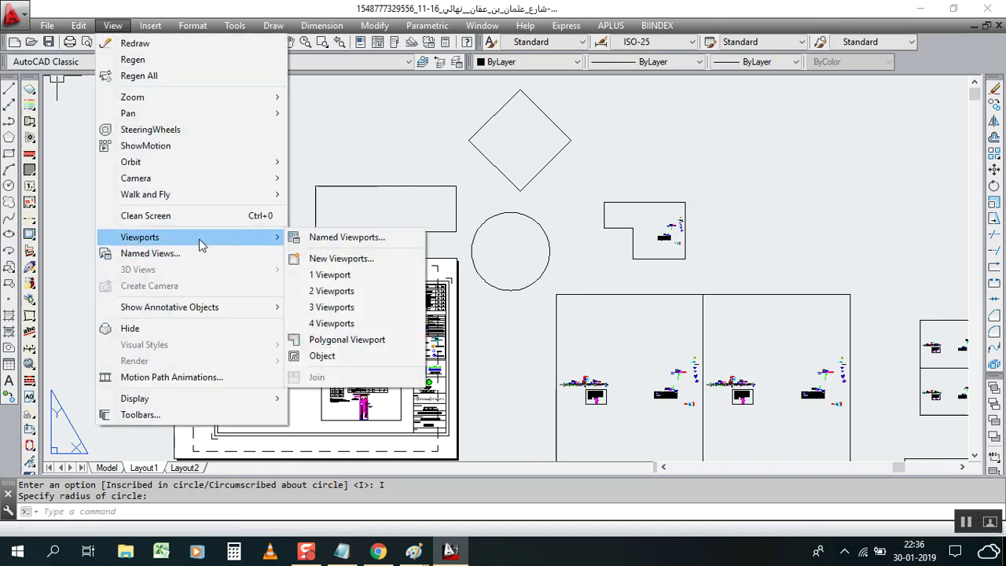
{"action": "left_click", "coordinate": [319, 356]}
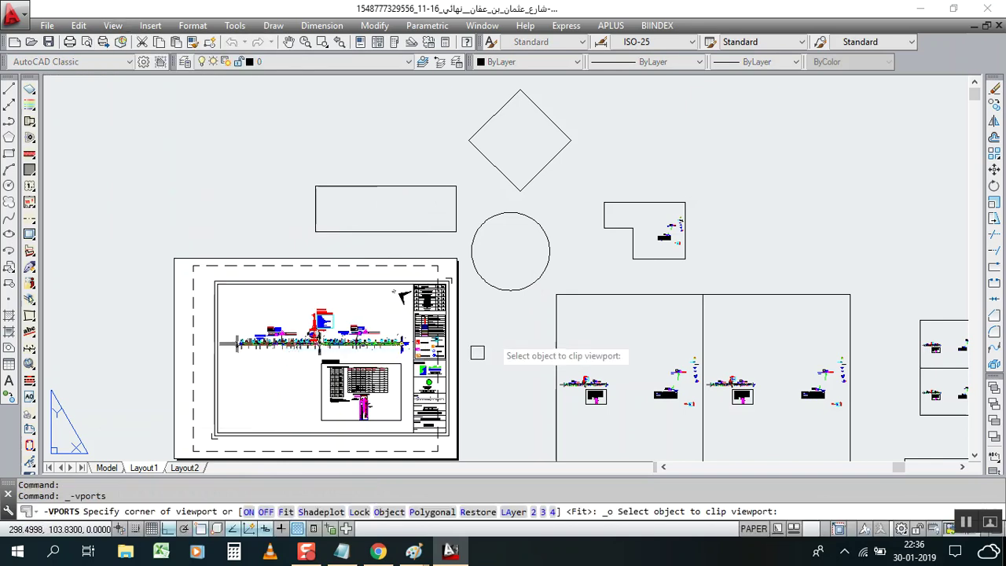
{"action": "left_click", "coordinate": [546, 179]}
{"action": "left_click", "coordinate": [472, 305]}
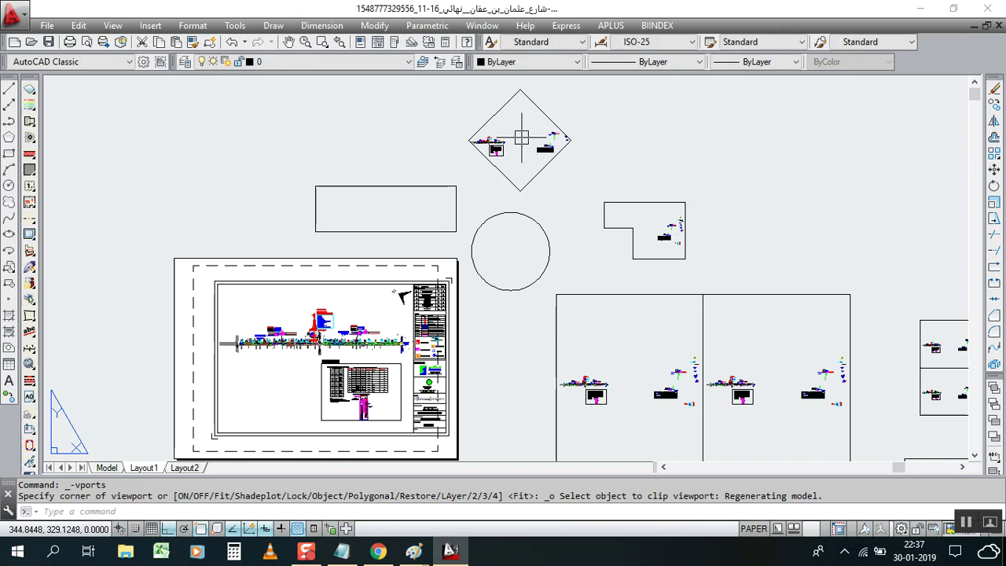
Repeat the viewport command with its default option, then dismiss the regen alert
{"action": "key", "text": "Return"}
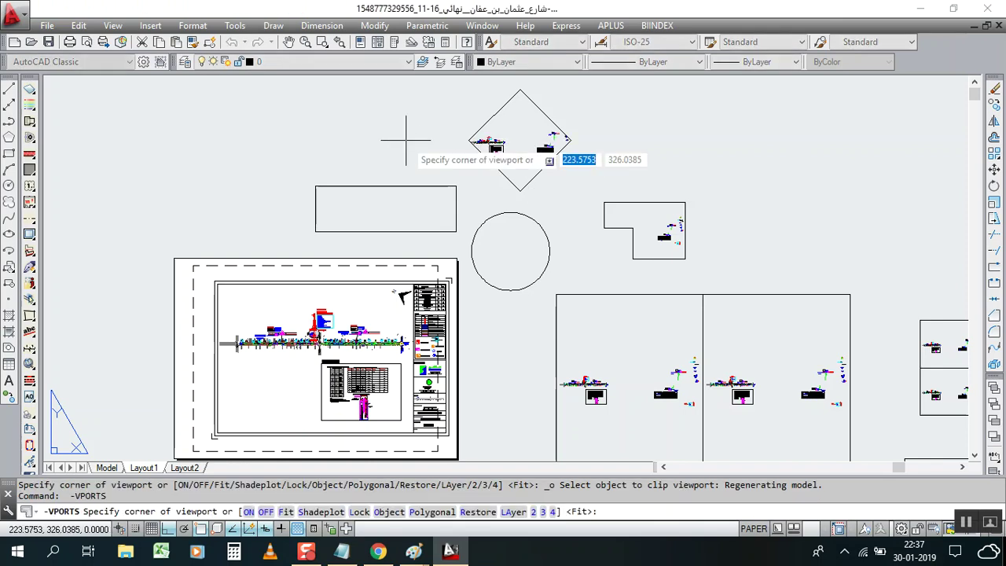
{"action": "key", "text": "Return"}
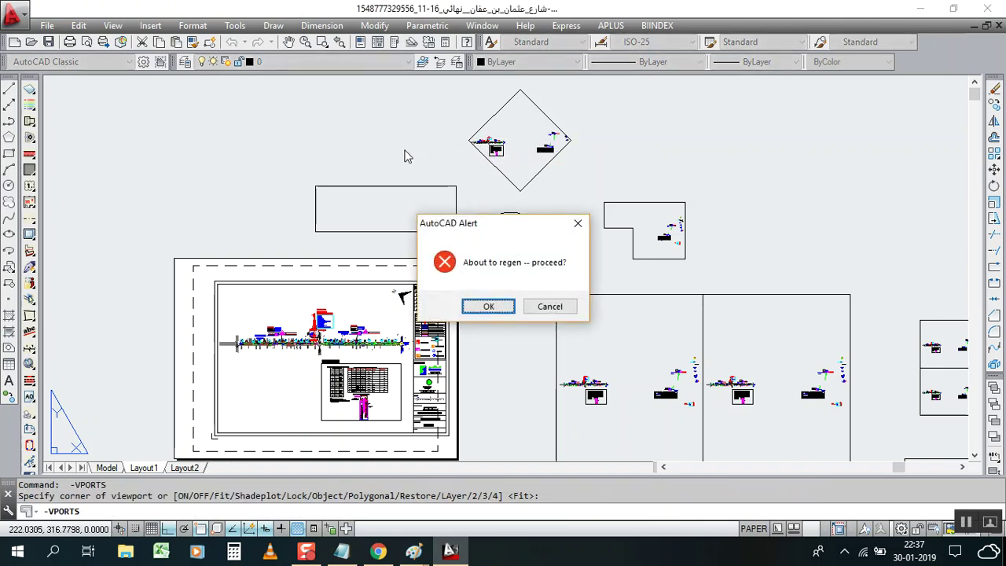
{"action": "left_click", "coordinate": [579, 224]}
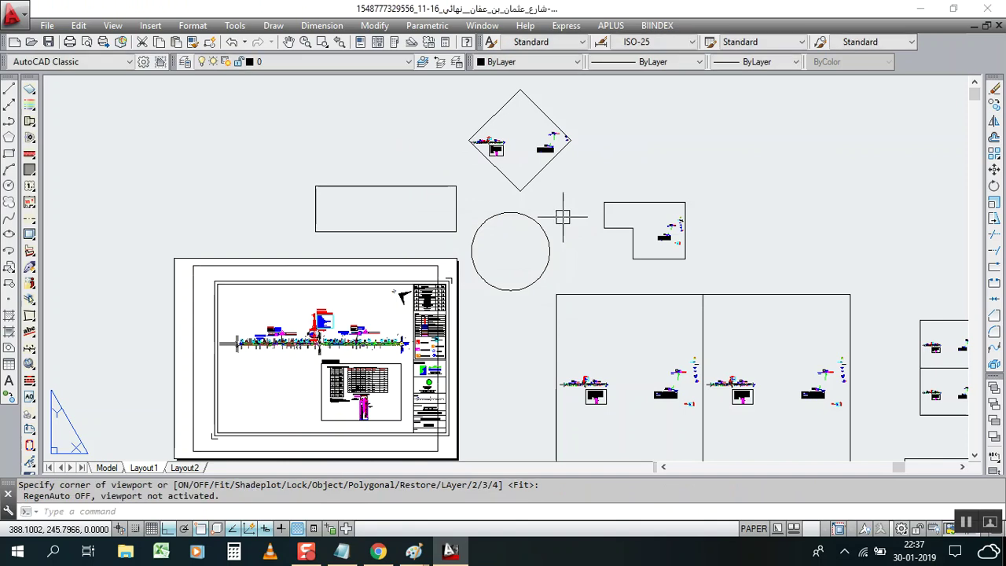
{"action": "left_click", "coordinate": [112, 26]}
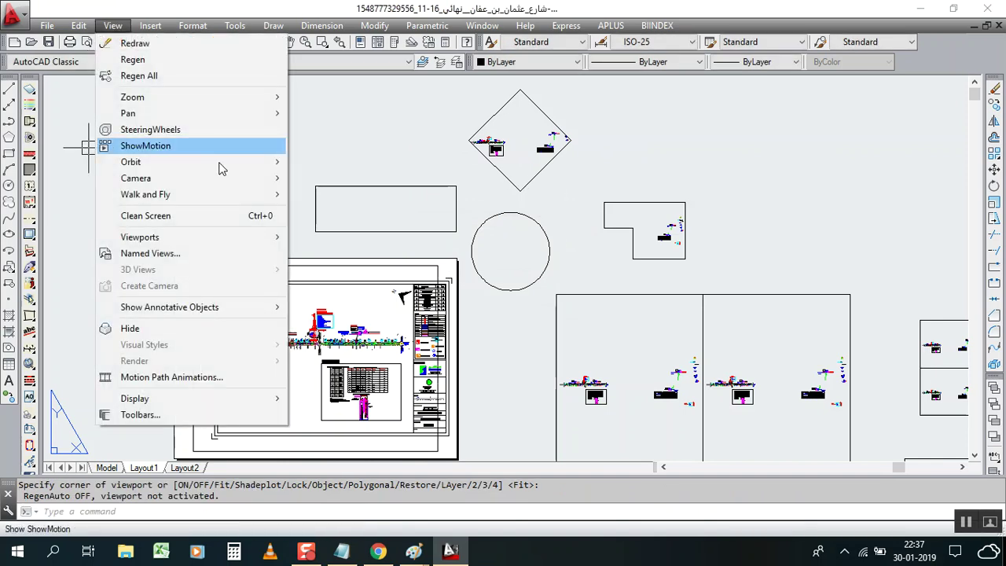
Convert the circle into a viewport via Viewports > Object, accepting the regen alert
{"action": "mouse_move", "coordinate": [267, 242]}
{"action": "left_click", "coordinate": [323, 355]}
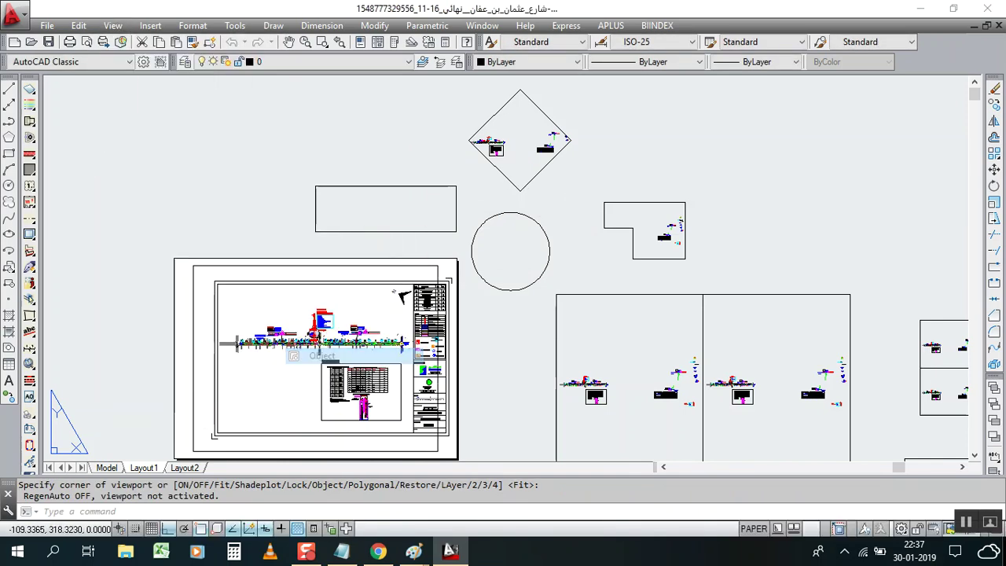
{"action": "left_click", "coordinate": [495, 217]}
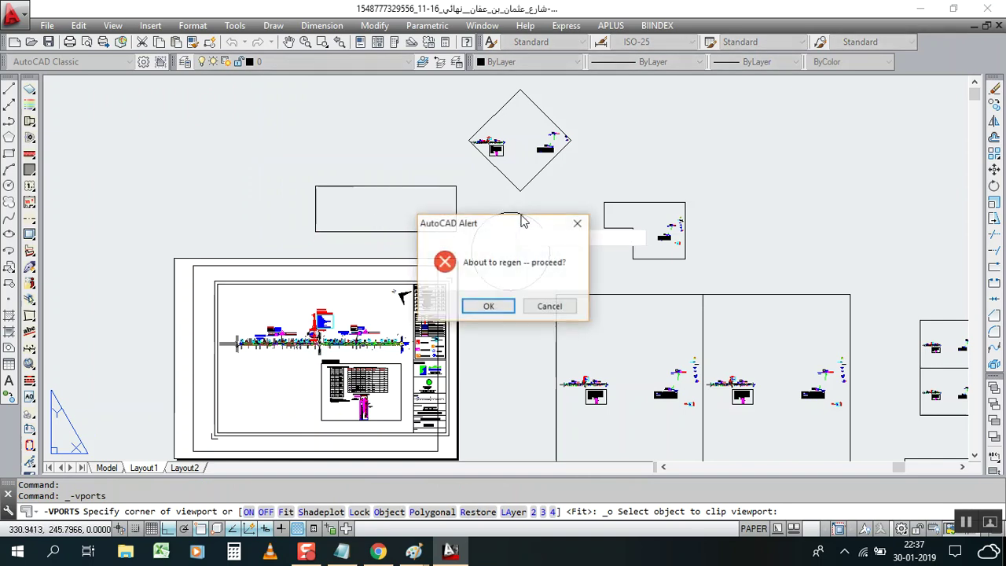
{"action": "left_click", "coordinate": [489, 306]}
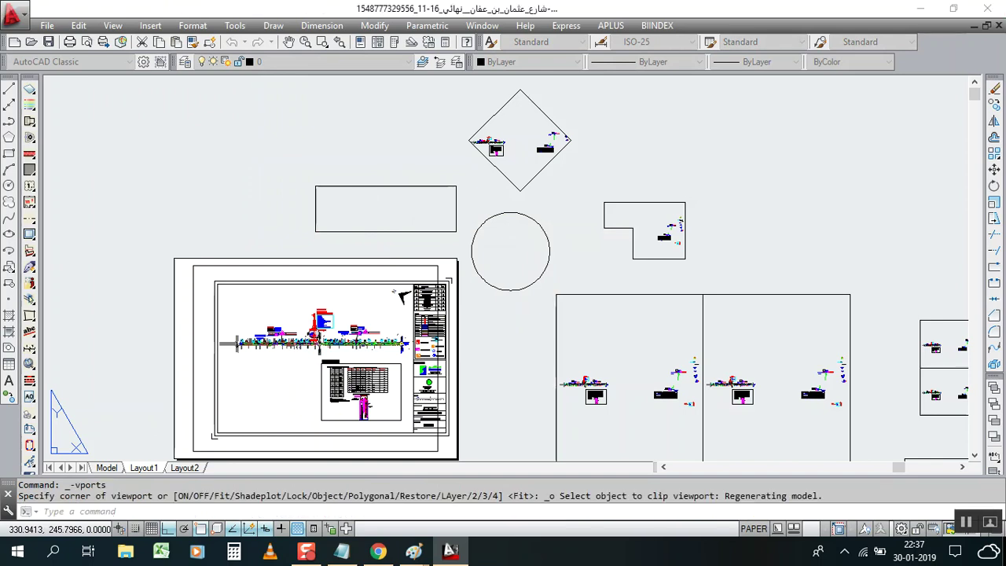
{"action": "left_click", "coordinate": [112, 25]}
Convert the Layout1 rectangle into an object viewport framing part of the road drawing
{"action": "mouse_move", "coordinate": [252, 237]}
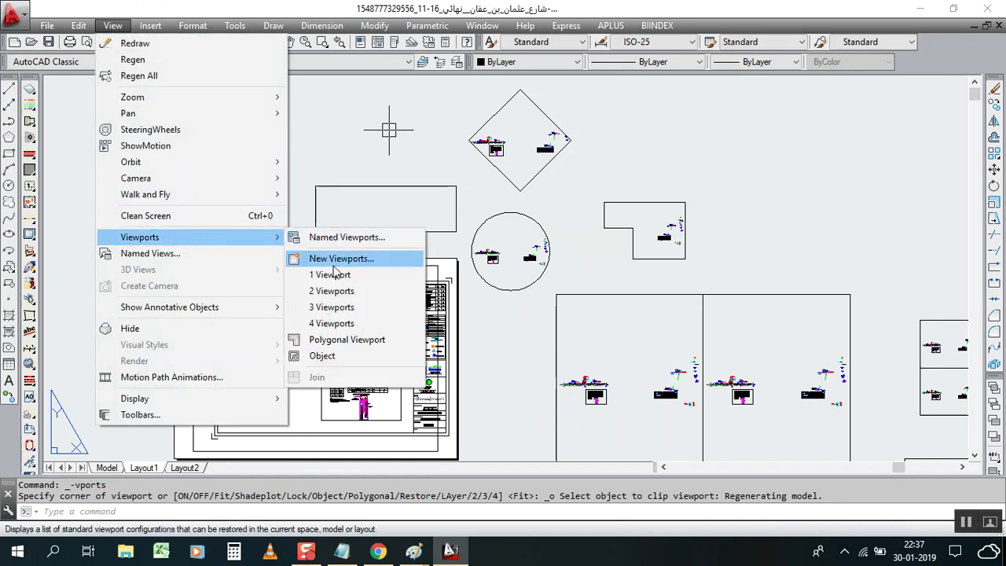
{"action": "left_click", "coordinate": [346, 358]}
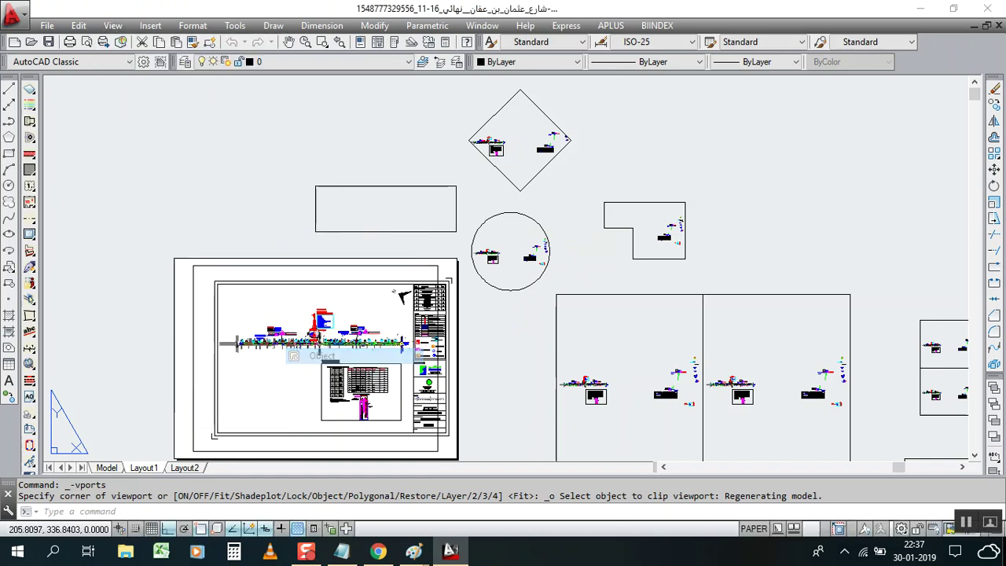
{"action": "left_click", "coordinate": [370, 186]}
{"action": "left_click", "coordinate": [479, 305]}
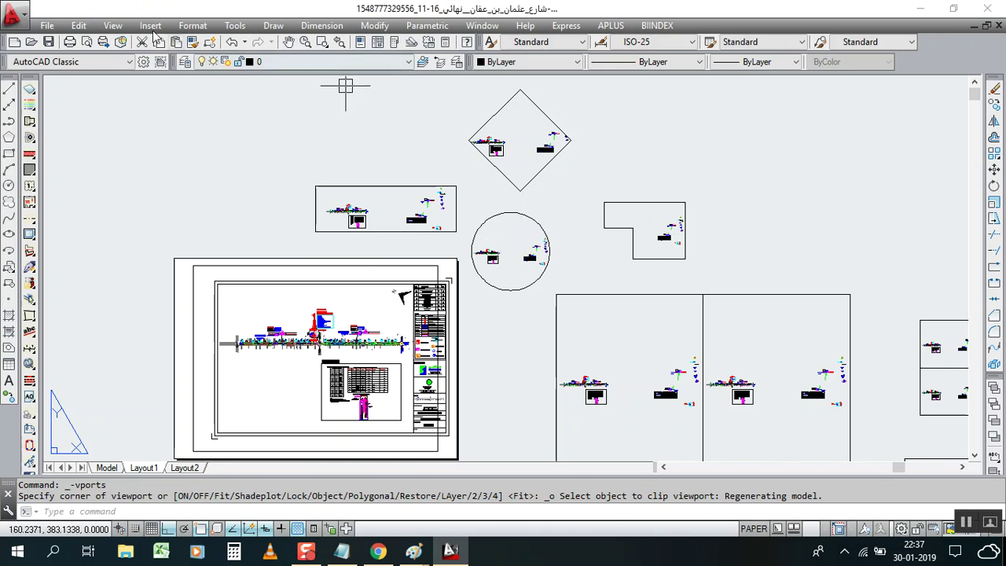
{"action": "left_click", "coordinate": [112, 25]}
{"action": "mouse_move", "coordinate": [191, 237]}
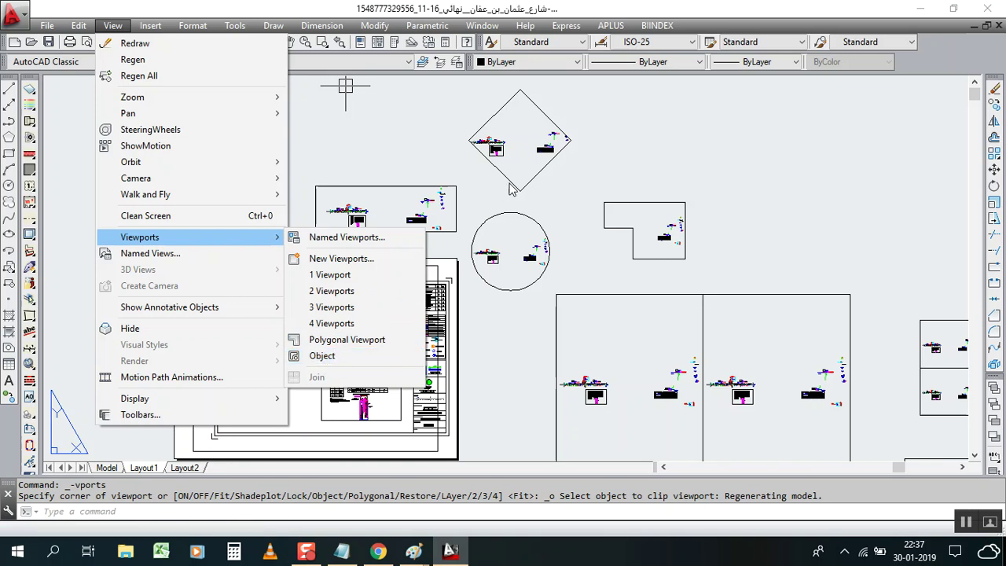
{"action": "left_click", "coordinate": [550, 188]}
{"action": "left_click", "coordinate": [552, 186]}
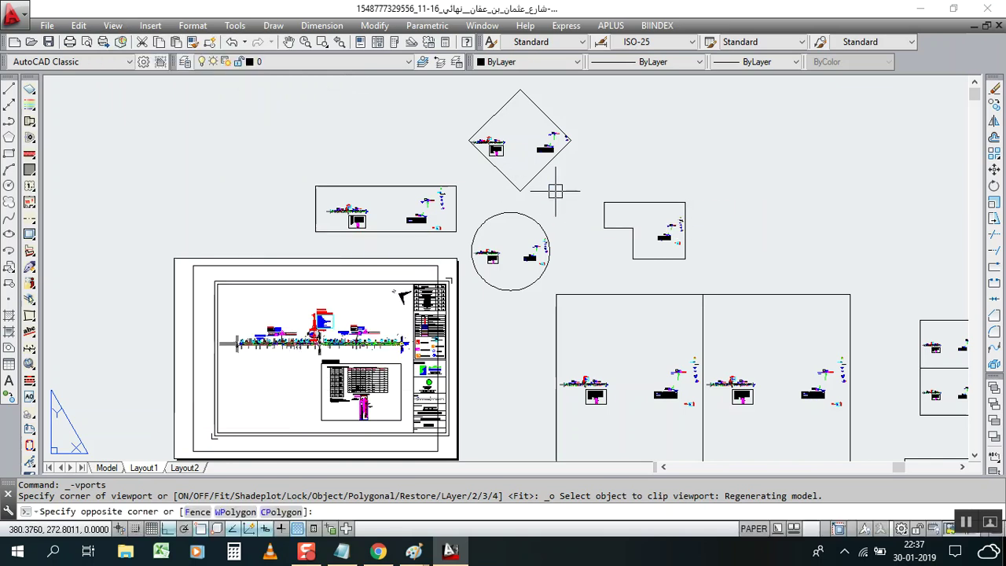
{"action": "left_click", "coordinate": [477, 207]}
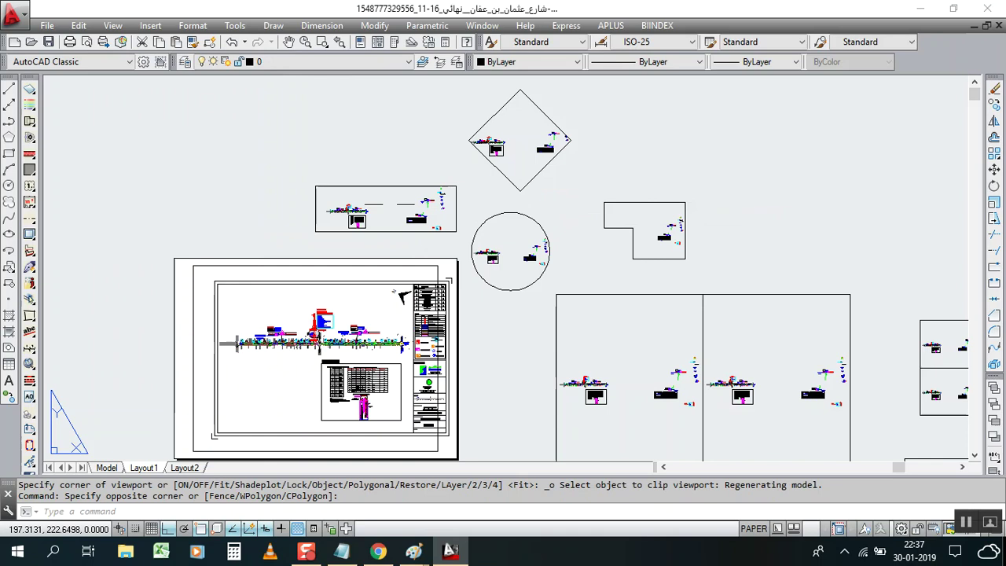